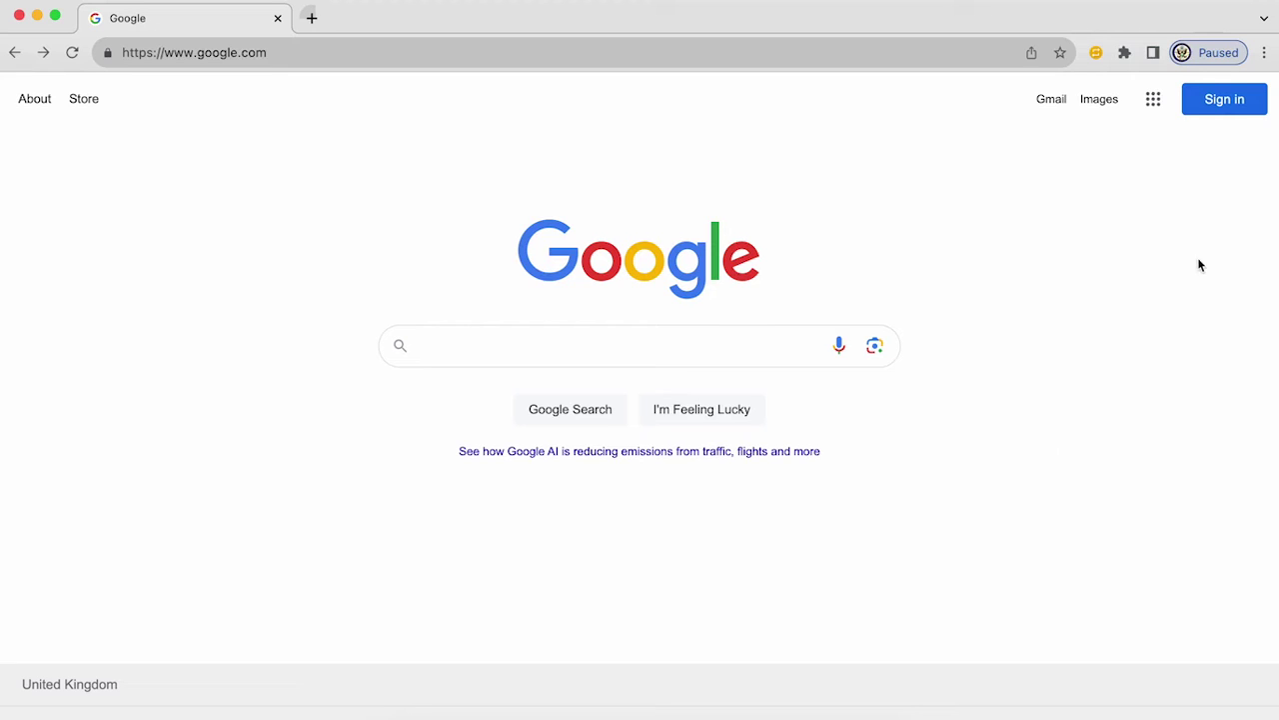
Step: Go from the Google Search home page to the Google Accounts sign-in page
{"action": "left_click", "coordinate": [1229, 113]}
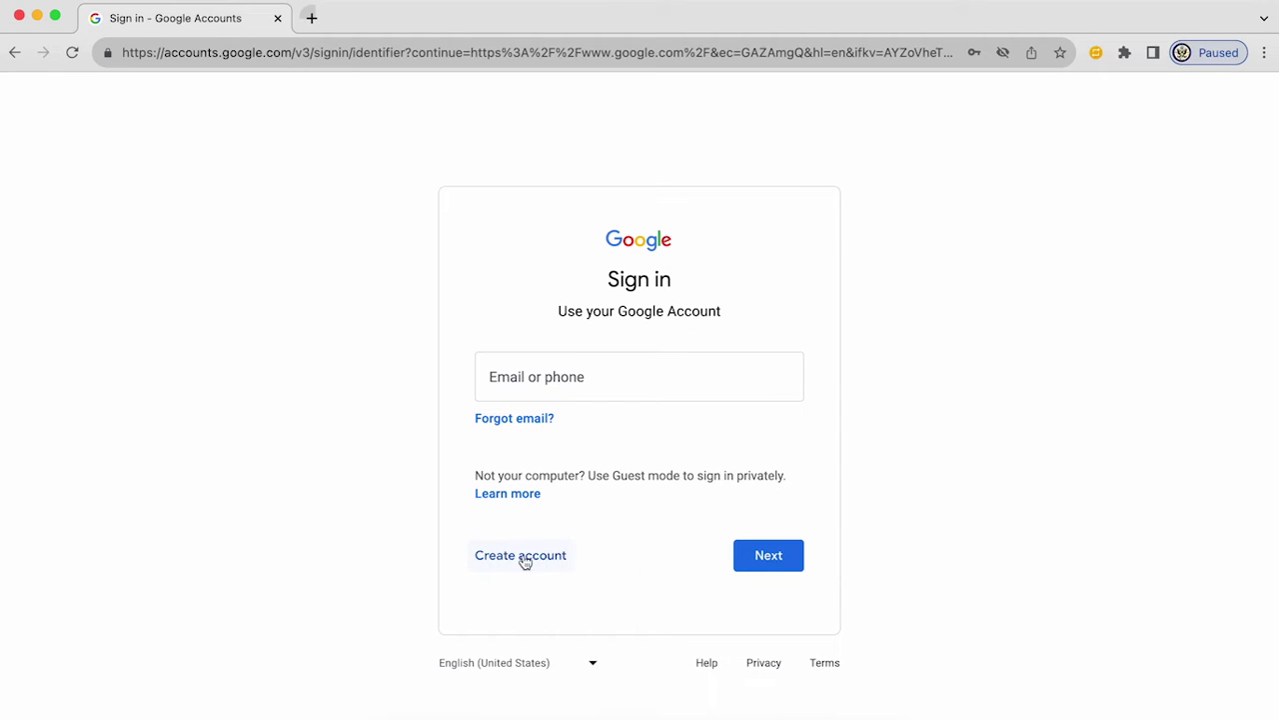
Step: Start a new account and choose 'For my personal use' as the account type
{"action": "left_click", "coordinate": [524, 562]}
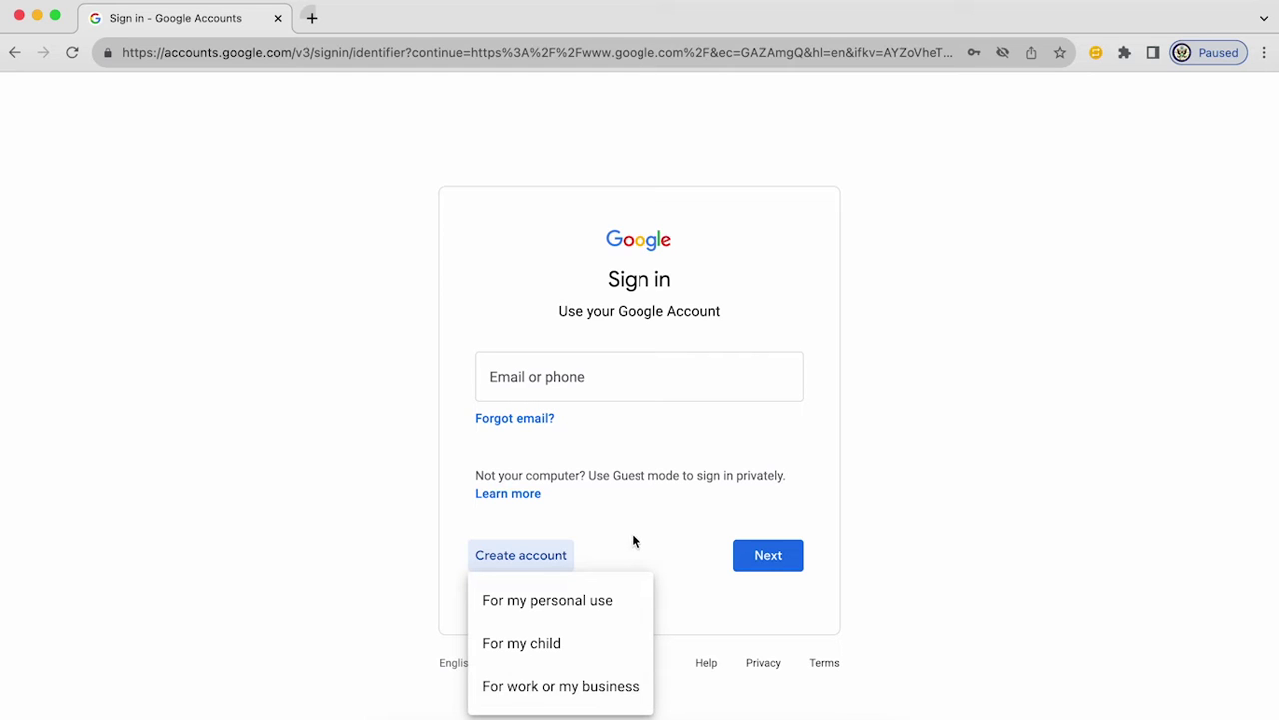
{"action": "left_click", "coordinate": [568, 558]}
{"action": "left_click", "coordinate": [531, 558]}
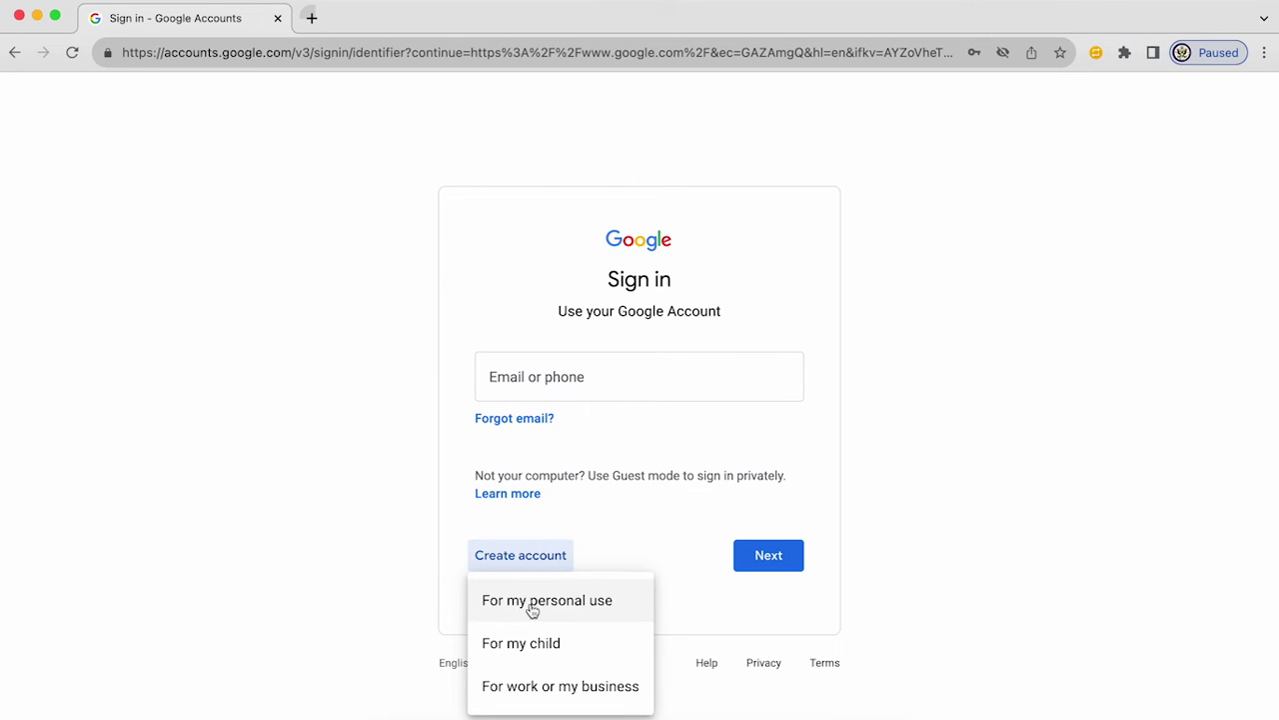
{"action": "left_click", "coordinate": [530, 609]}
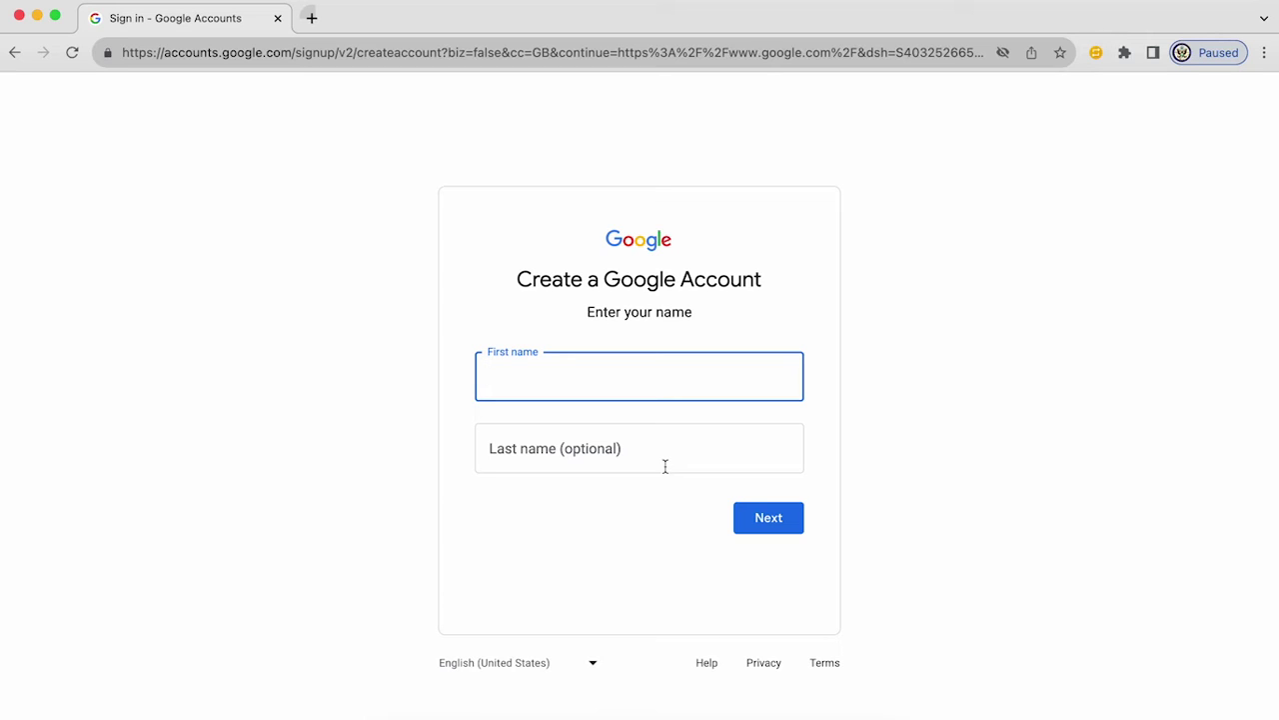
Step: Enter the account holder's first and last name and continue to Basic information
{"action": "left_click", "coordinate": [519, 450]}
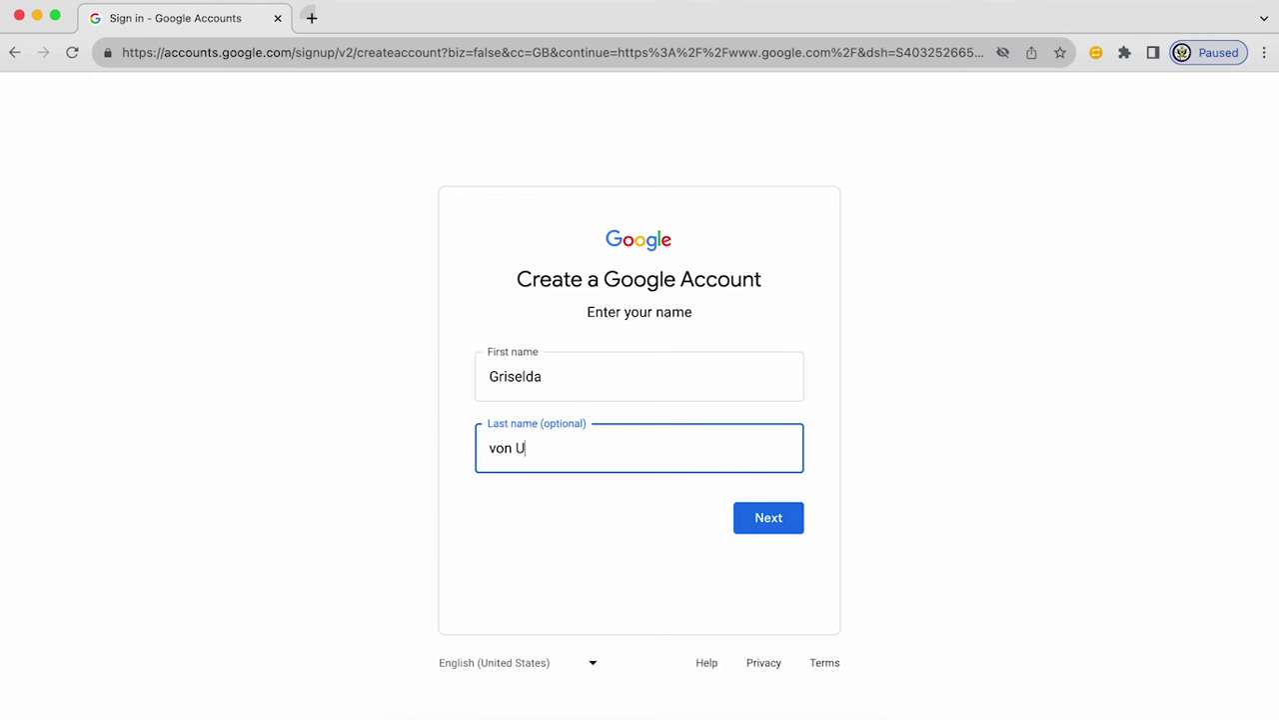
{"action": "left_click", "coordinate": [473, 546]}
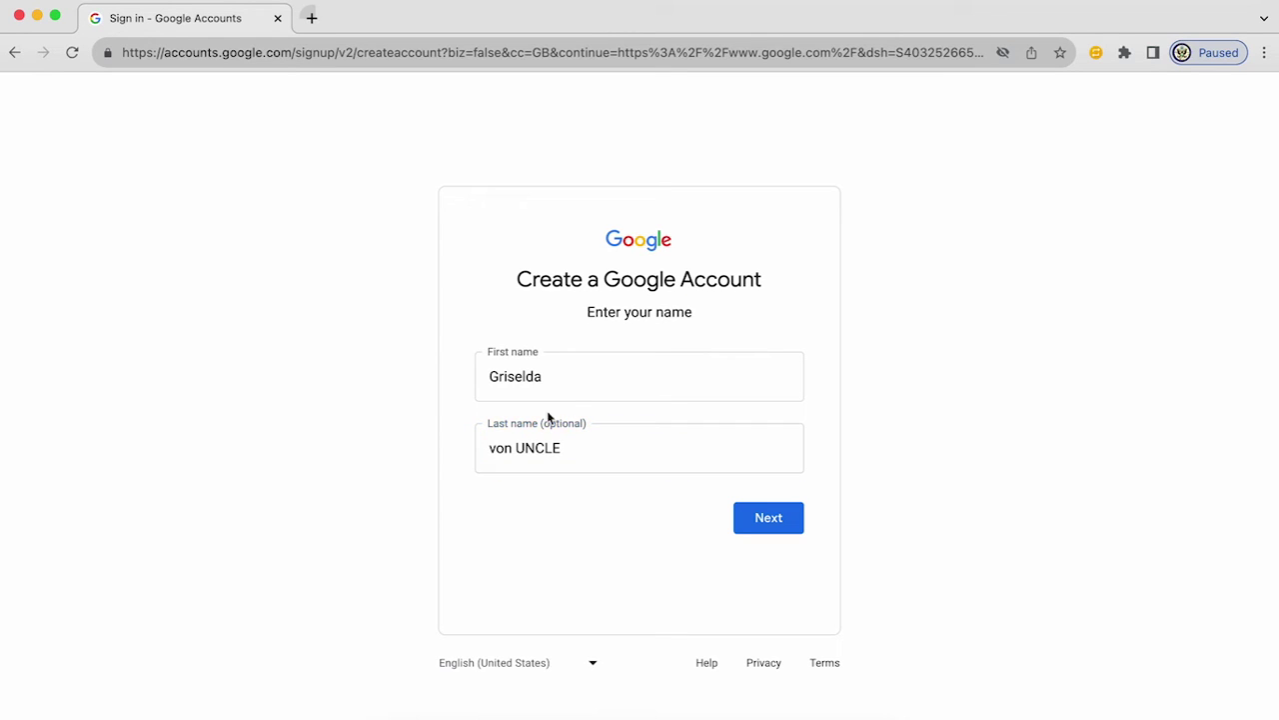
{"action": "left_click", "coordinate": [770, 531]}
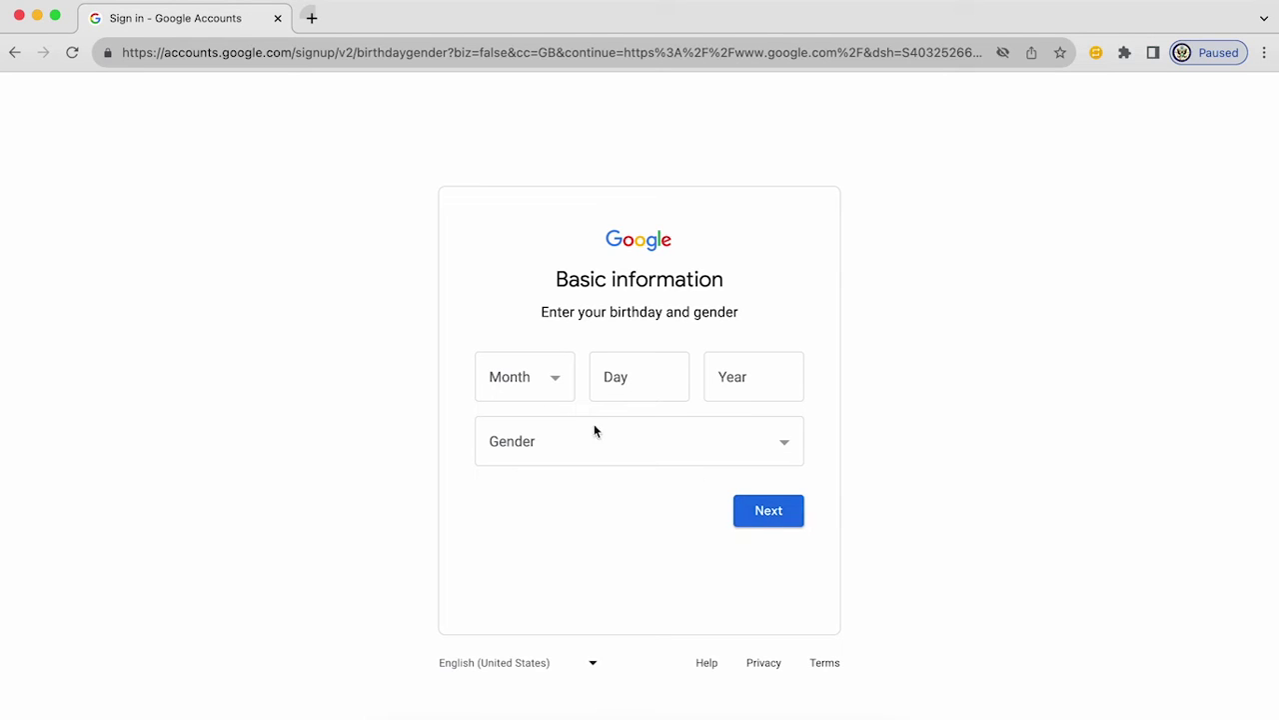
{"action": "left_click", "coordinate": [525, 392]}
{"action": "left_click", "coordinate": [507, 643]}
{"action": "left_click", "coordinate": [613, 379]}
{"action": "type", "text": "16"}
{"action": "left_click", "coordinate": [744, 378]}
{"action": "type", "text": "1965"}
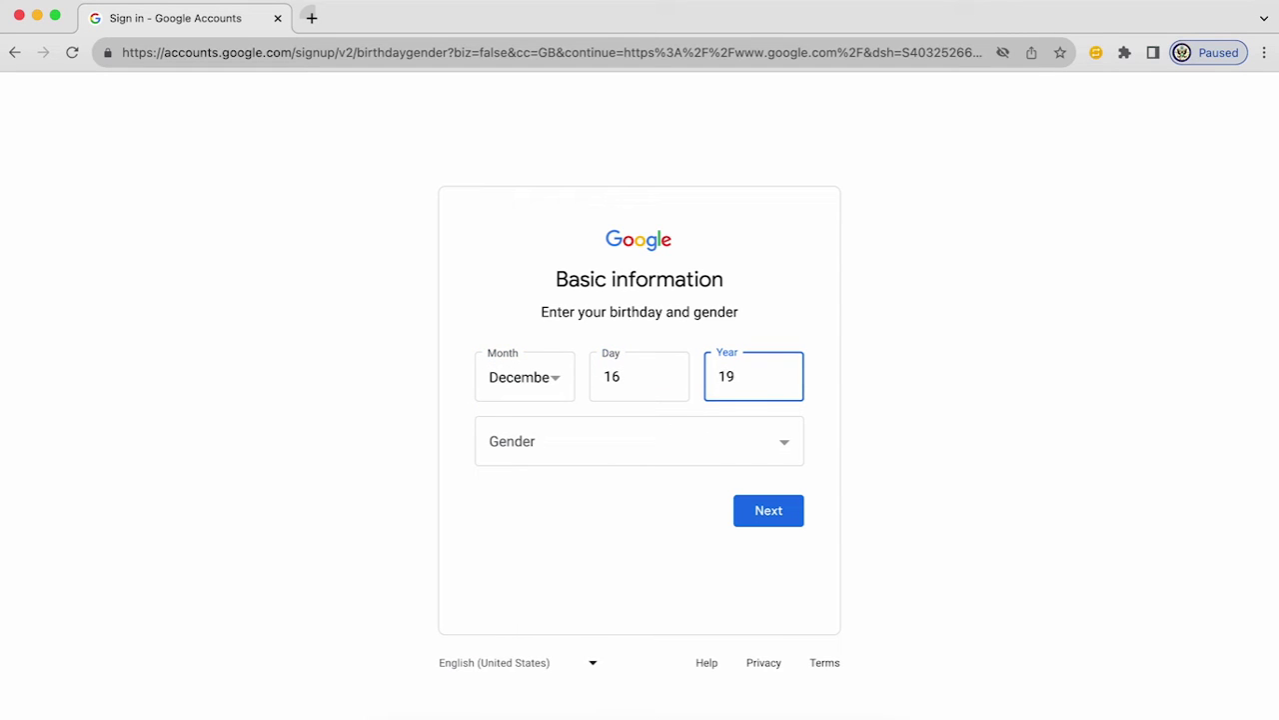
Step: Set the gender to Female and continue to the Gmail address choice
{"action": "left_click", "coordinate": [608, 452]}
{"action": "left_click", "coordinate": [540, 450]}
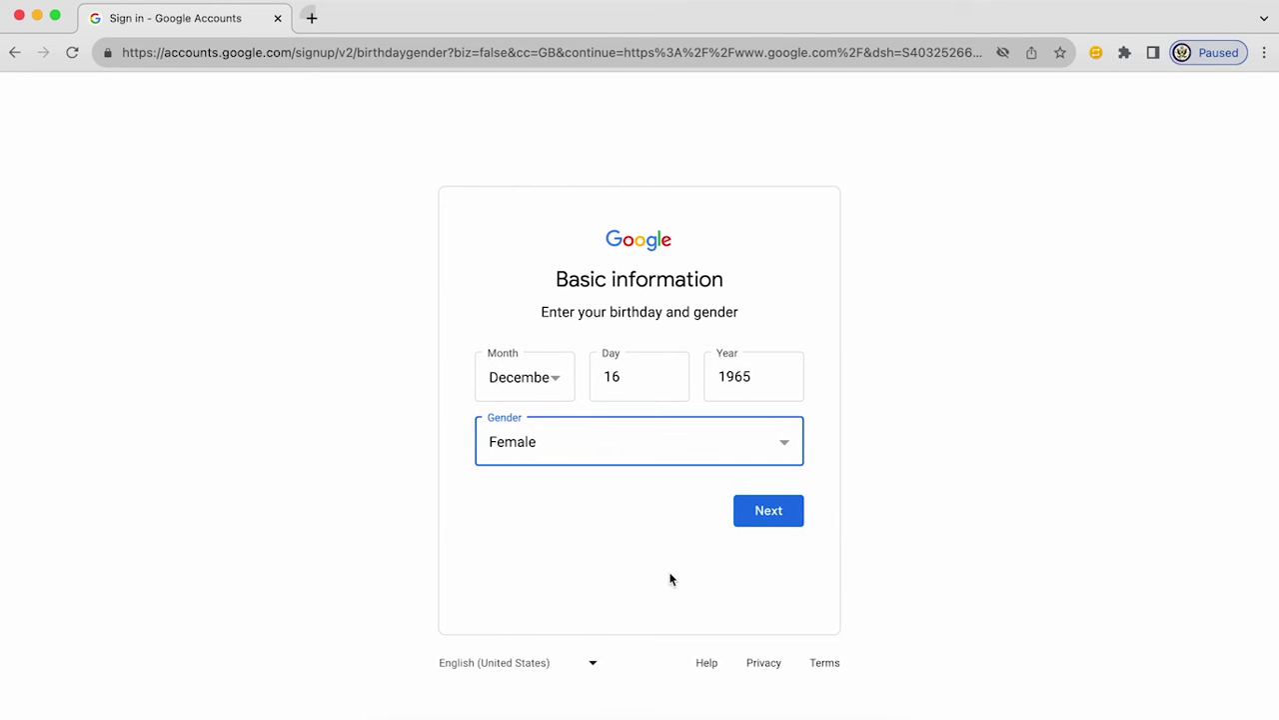
{"action": "left_click", "coordinate": [544, 449]}
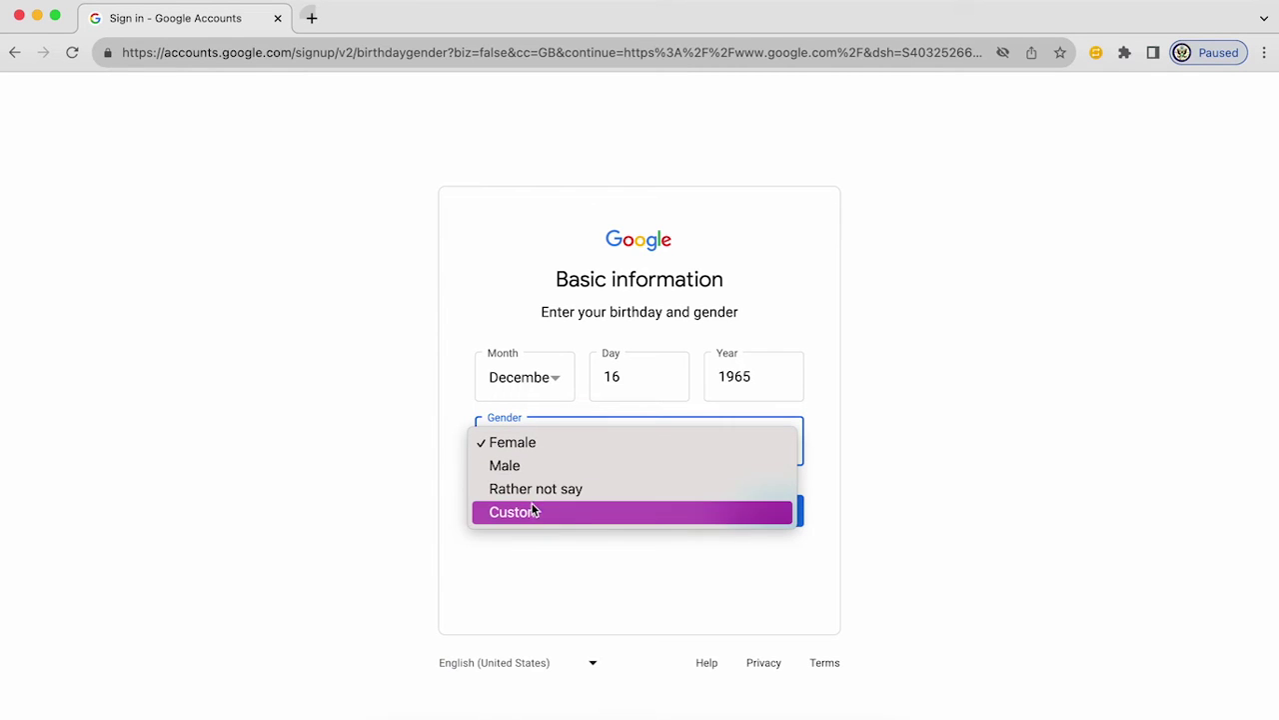
{"action": "left_click", "coordinate": [453, 510]}
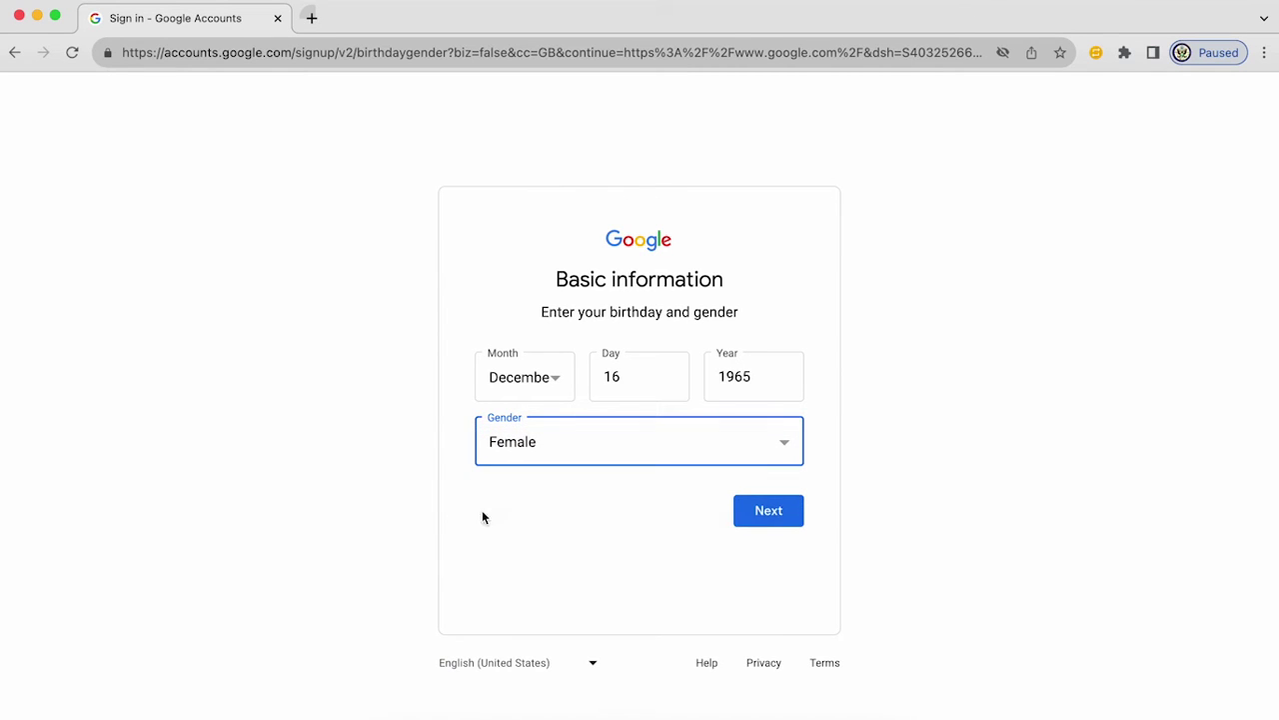
{"action": "left_click", "coordinate": [770, 512]}
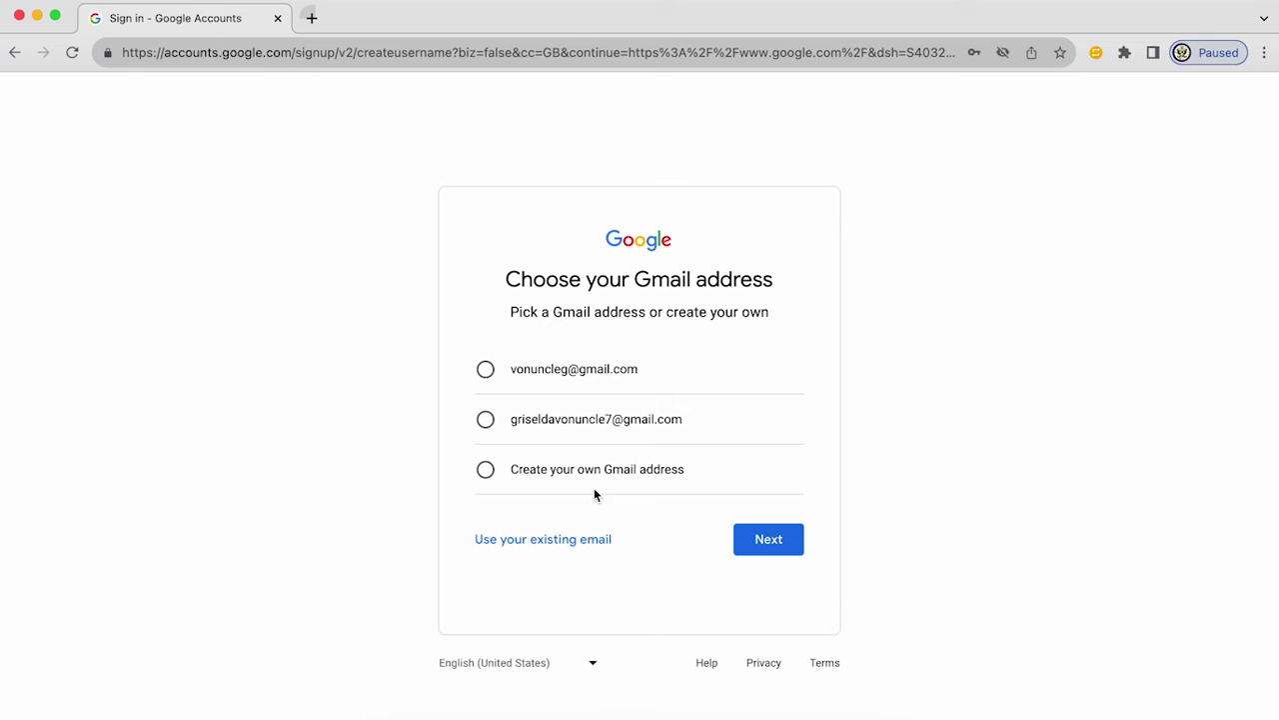
Step: Pick the second suggested Gmail address and continue to password creation
{"action": "left_click", "coordinate": [485, 421]}
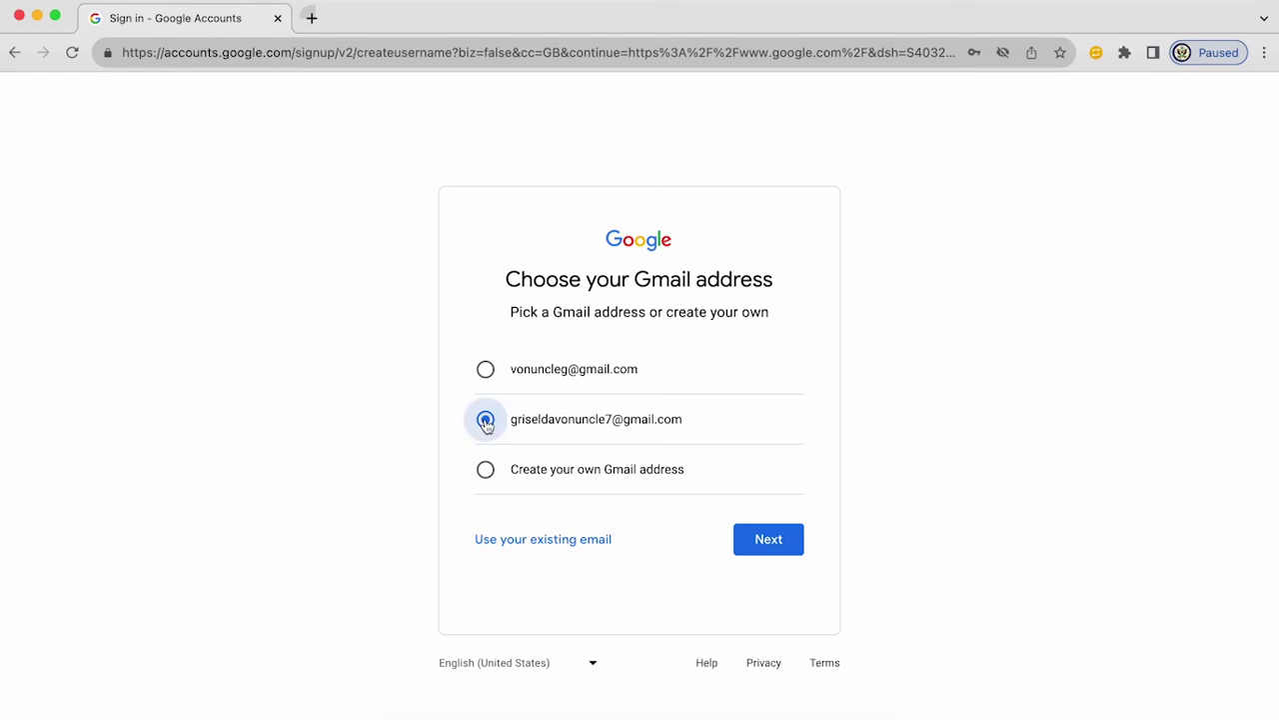
{"action": "left_click", "coordinate": [772, 555]}
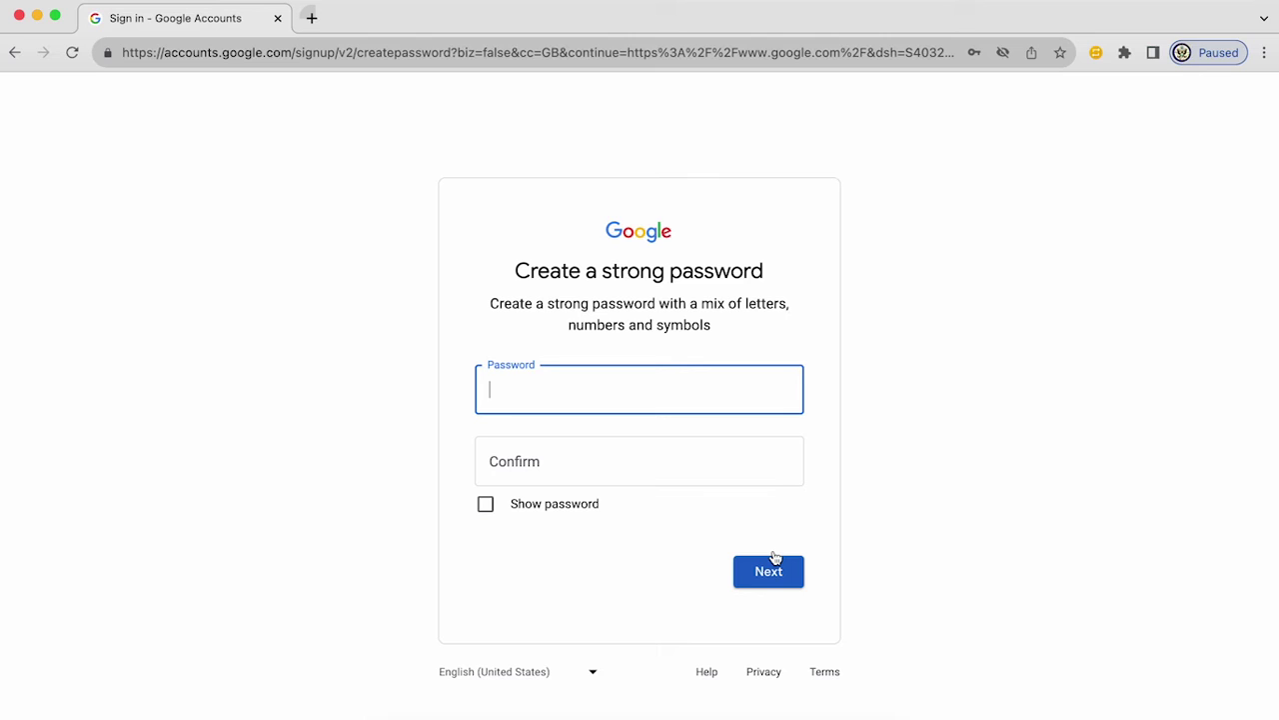
{"action": "type", "text": "••••••••••"}
Step: Enter the account password, confirm it, and continue to the recovery email step
{"action": "key", "text": "Tab"}
{"action": "type", "text": "••••"}
{"action": "key", "text": "BackSpace"}
{"action": "key", "text": "BackSpace"}
{"action": "key", "text": "BackSpace"}
{"action": "type", "text": "••••••••"}
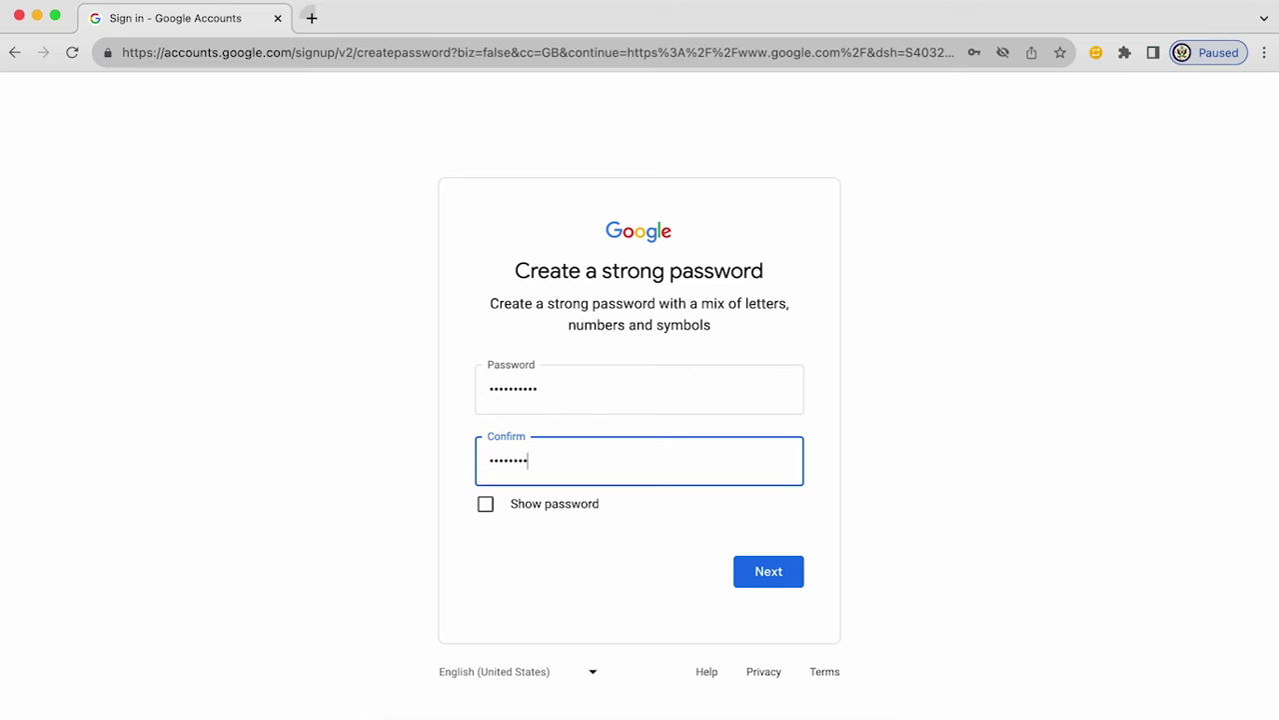
{"action": "type", "text": "•"}
{"action": "left_click", "coordinate": [764, 574]}
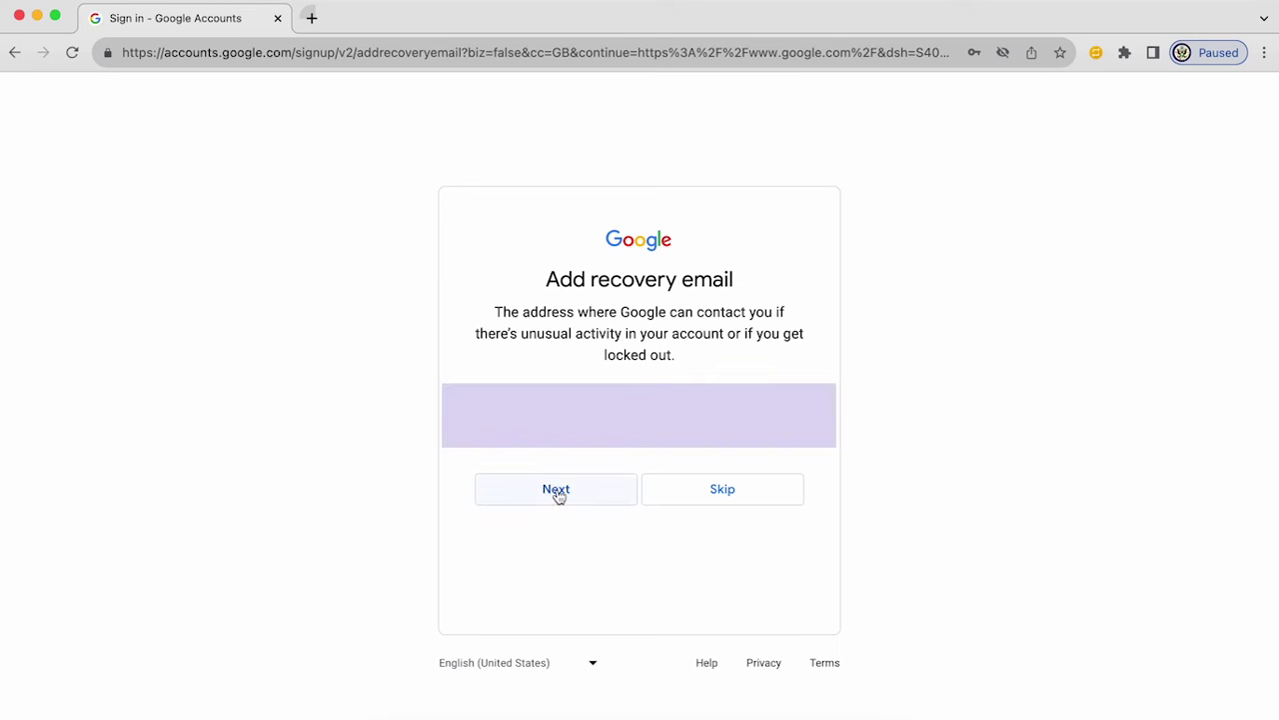
Step: Submit the recovery email address and move on to Add phone number
{"action": "left_click", "coordinate": [557, 491]}
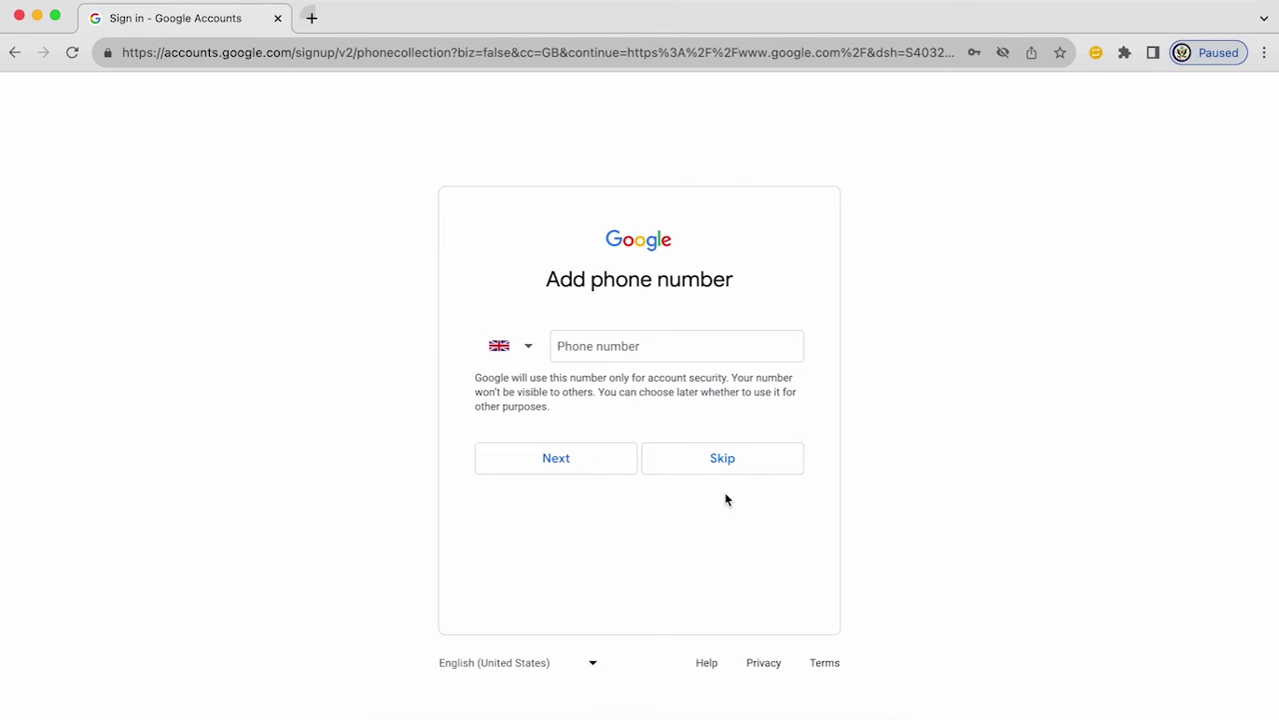
Step: Submit the phone number to reach the Verify your phone number step
{"action": "left_click", "coordinate": [538, 462]}
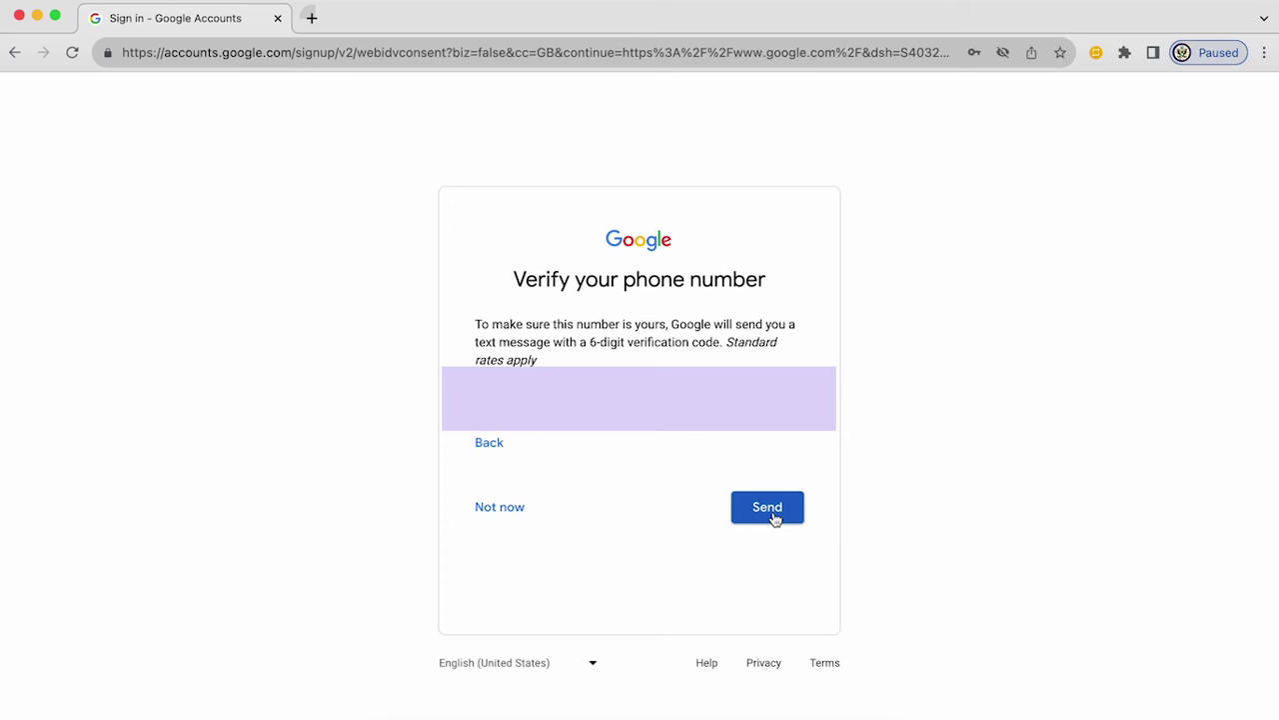
Step: Have the 6-digit code texted, then verify the phone number with it
{"action": "left_click", "coordinate": [767, 509]}
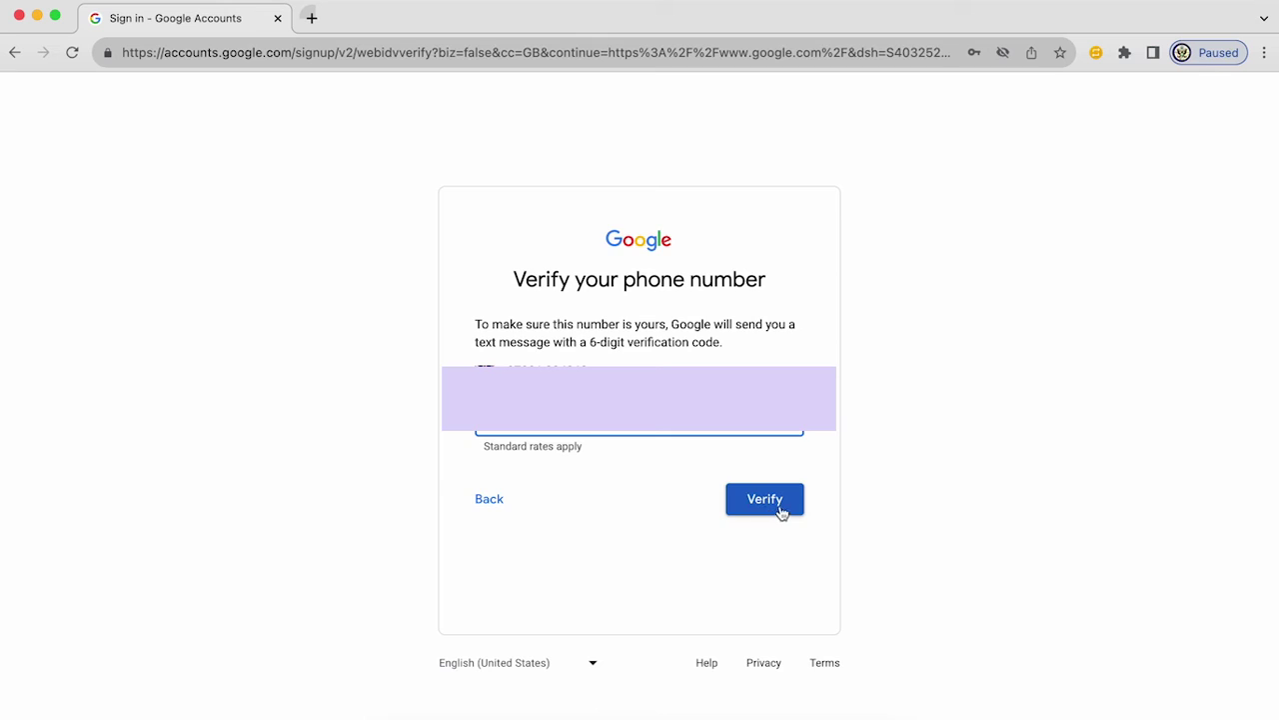
{"action": "left_click", "coordinate": [766, 503]}
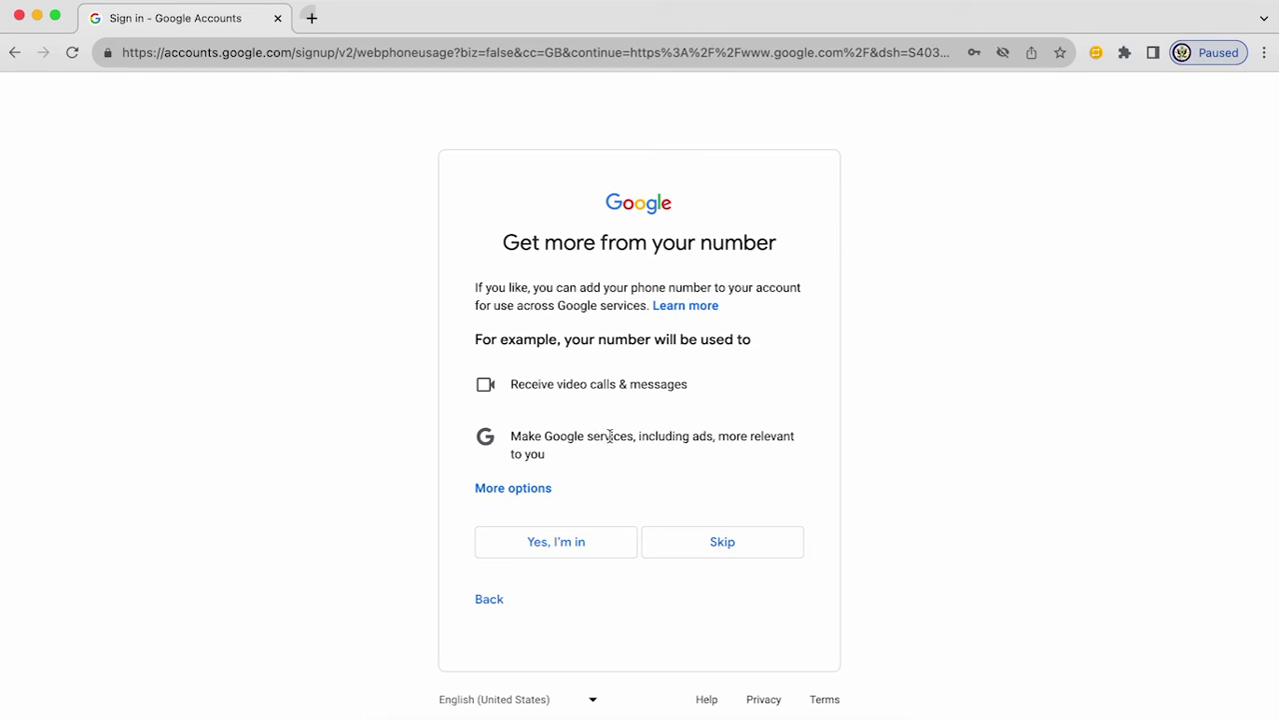
Step: Skip 'Get more from your number' and accept the reviewed account info
{"action": "left_click", "coordinate": [724, 543]}
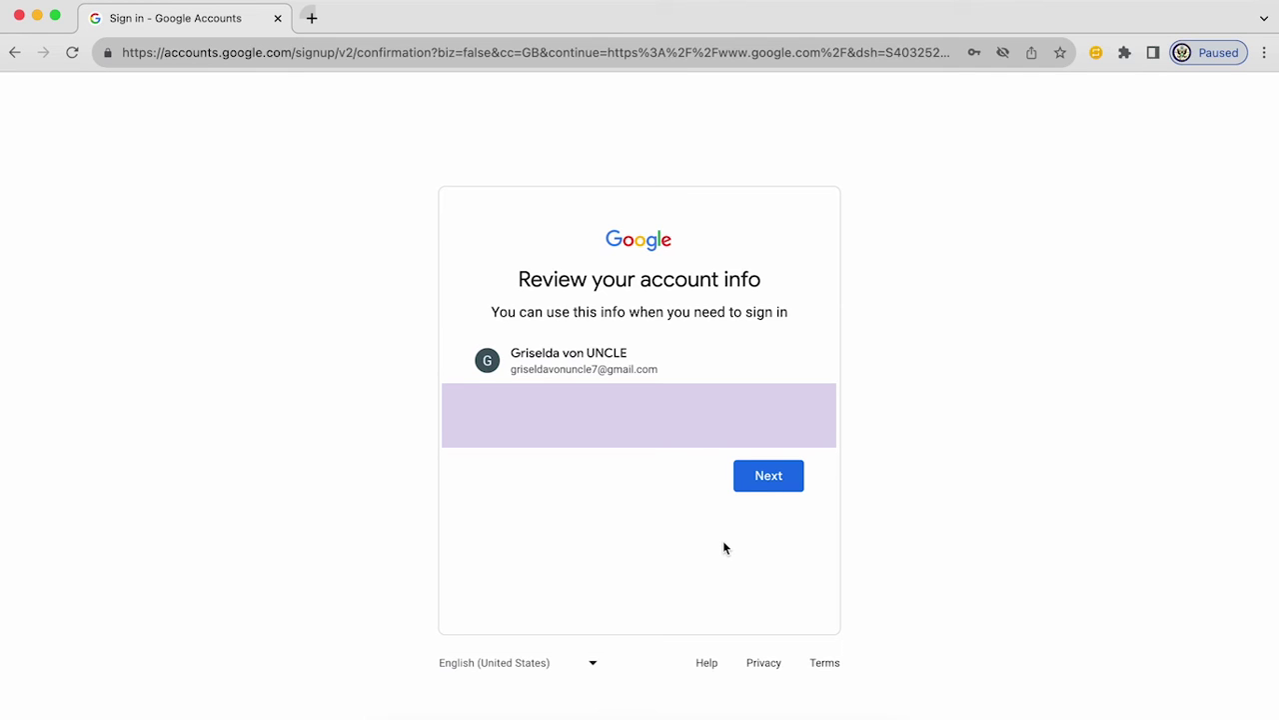
{"action": "left_click", "coordinate": [769, 478]}
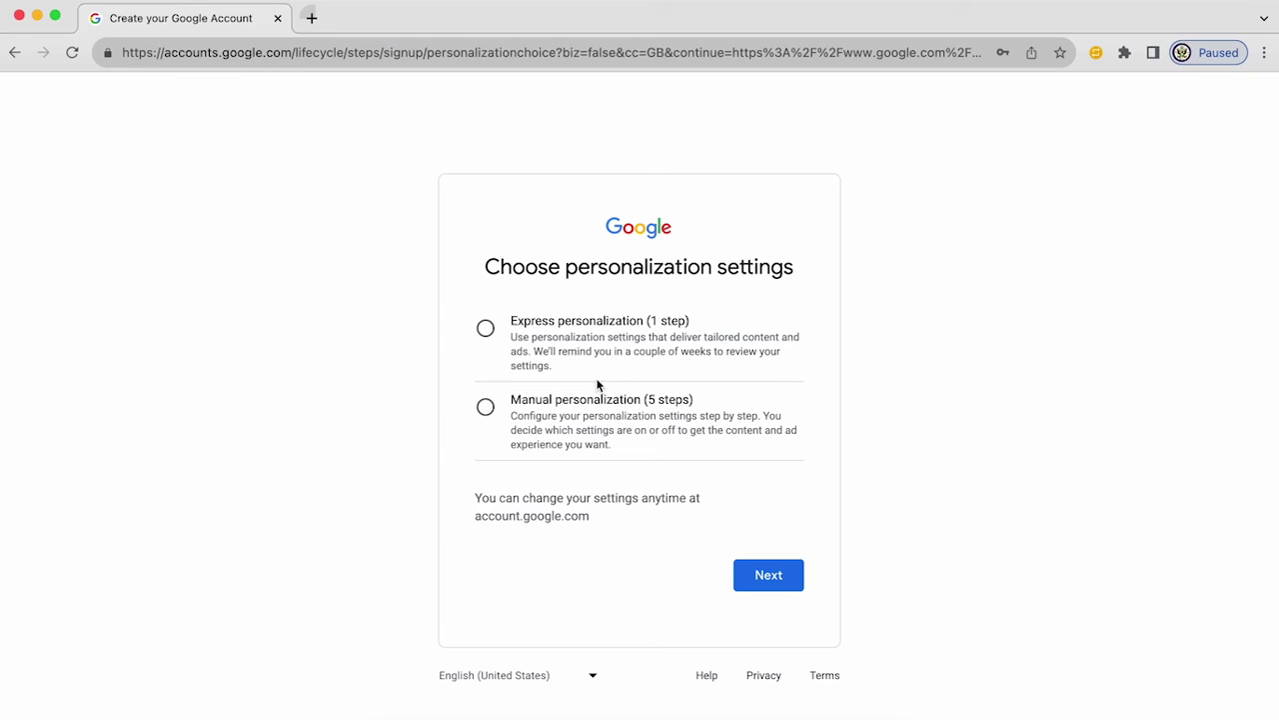
Step: Pick Express personalization and confirm the recommended personalization and cookie settings
{"action": "left_click", "coordinate": [520, 354]}
{"action": "left_click", "coordinate": [766, 576]}
{"action": "scroll", "coordinate": [860, 579], "scroll_direction": "down", "scroll_amount": 4}
{"action": "scroll", "coordinate": [860, 578], "scroll_direction": "down", "scroll_amount": 15}
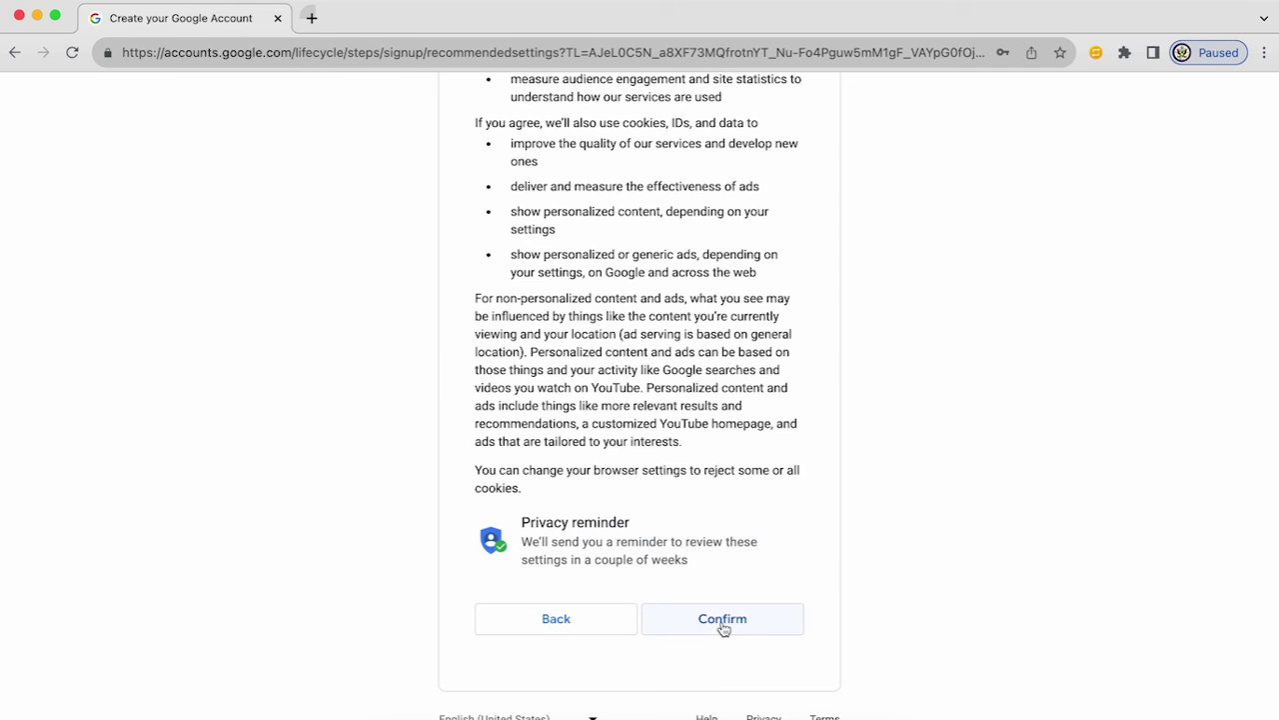
{"action": "left_click", "coordinate": [721, 623]}
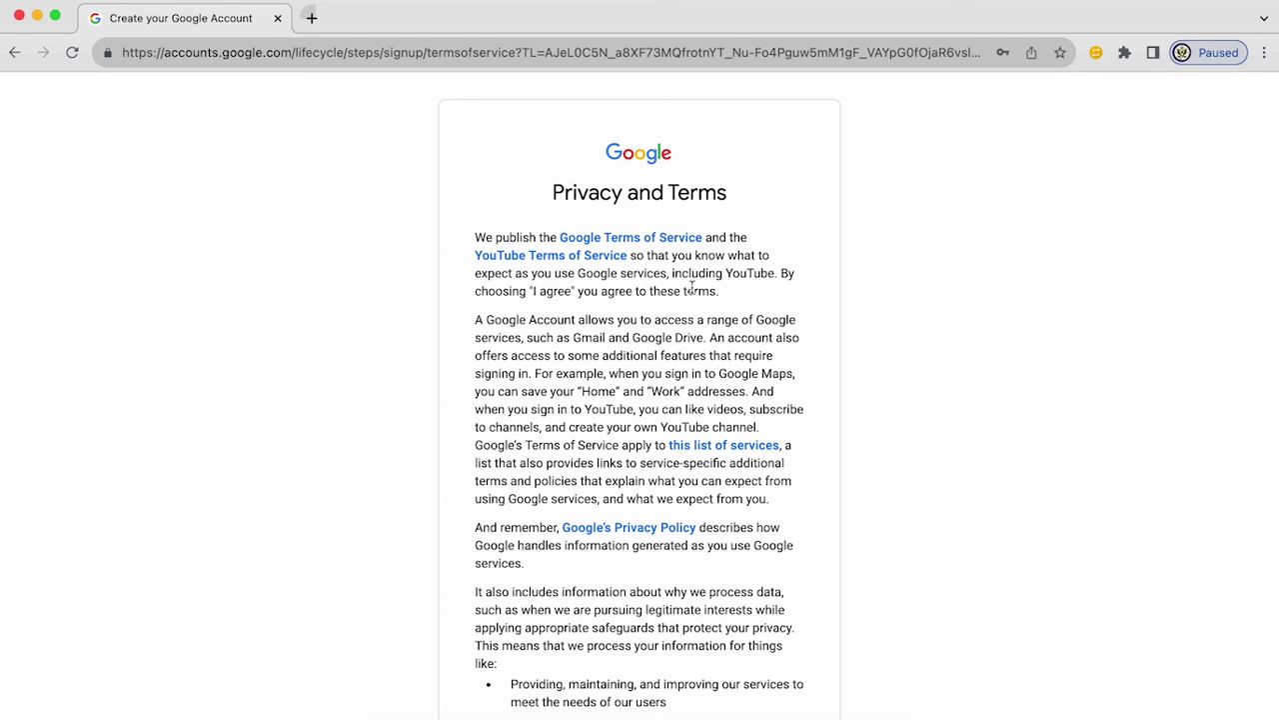
Step: Read to the end of the Privacy and Terms page and agree, creating the account
{"action": "scroll", "coordinate": [772, 432], "scroll_direction": "down", "scroll_amount": 5}
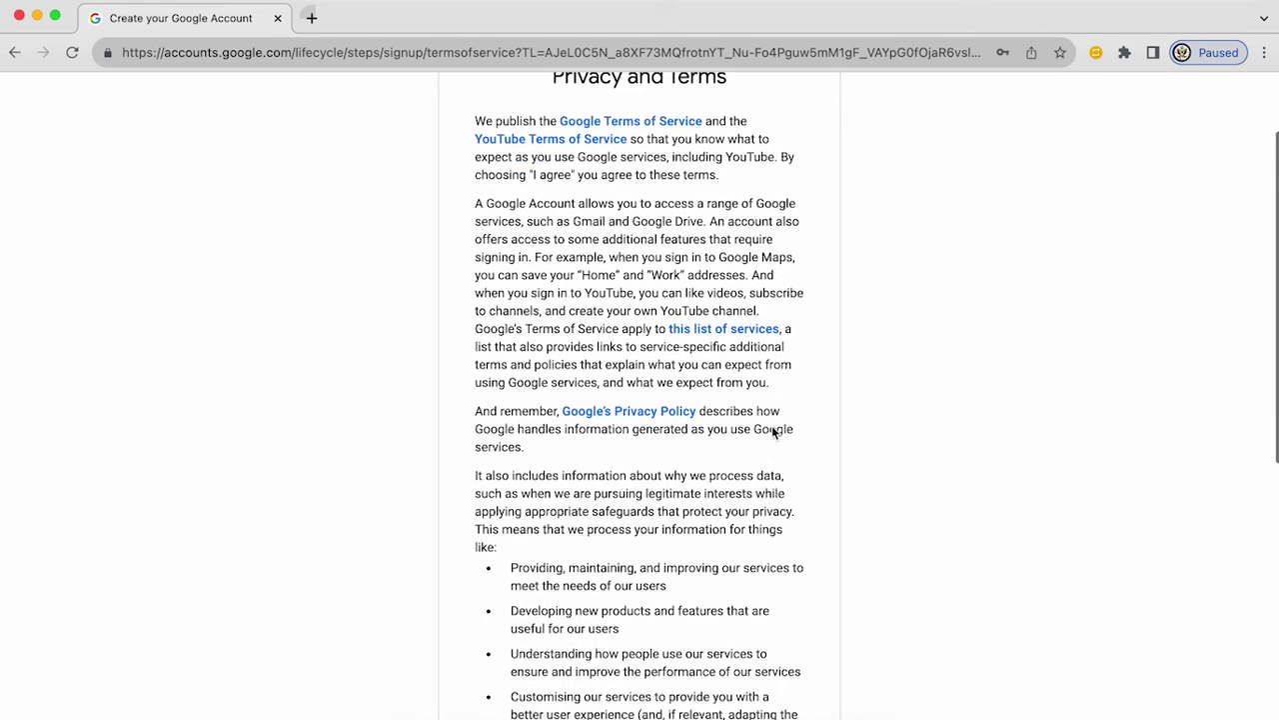
{"action": "scroll", "coordinate": [772, 432], "scroll_direction": "down", "scroll_amount": 5}
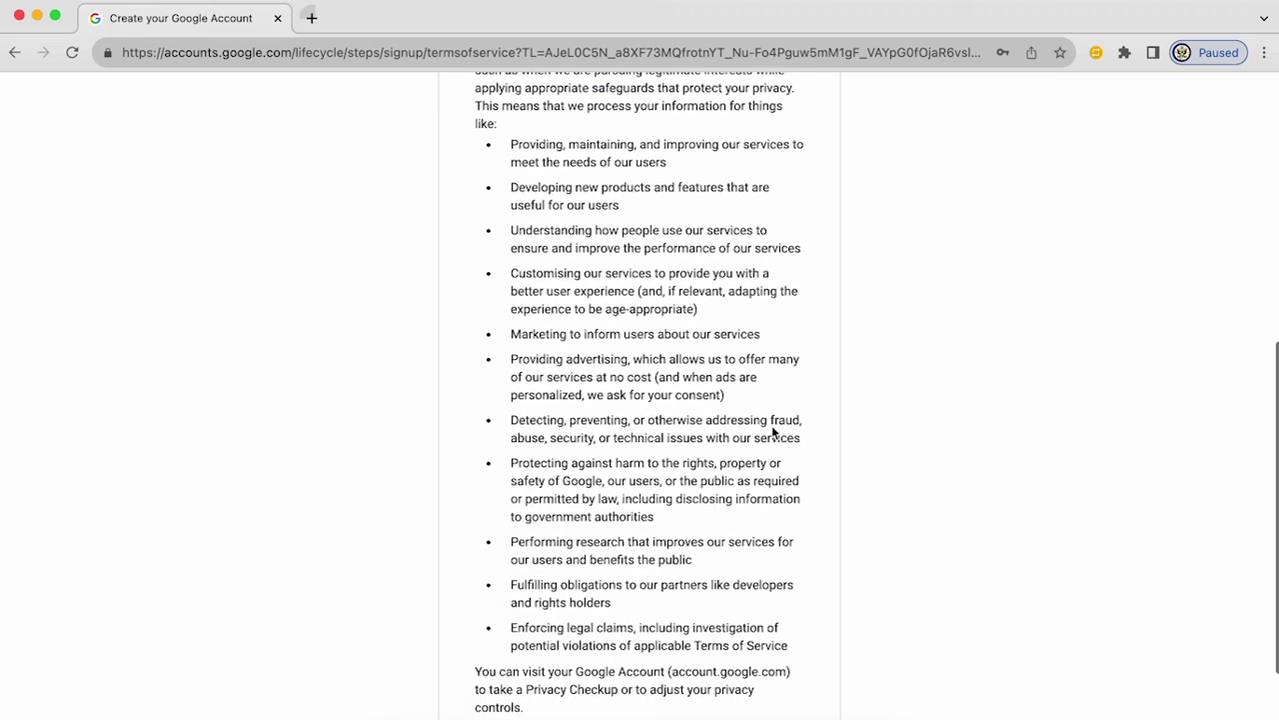
{"action": "scroll", "coordinate": [772, 427], "scroll_direction": "down", "scroll_amount": 2}
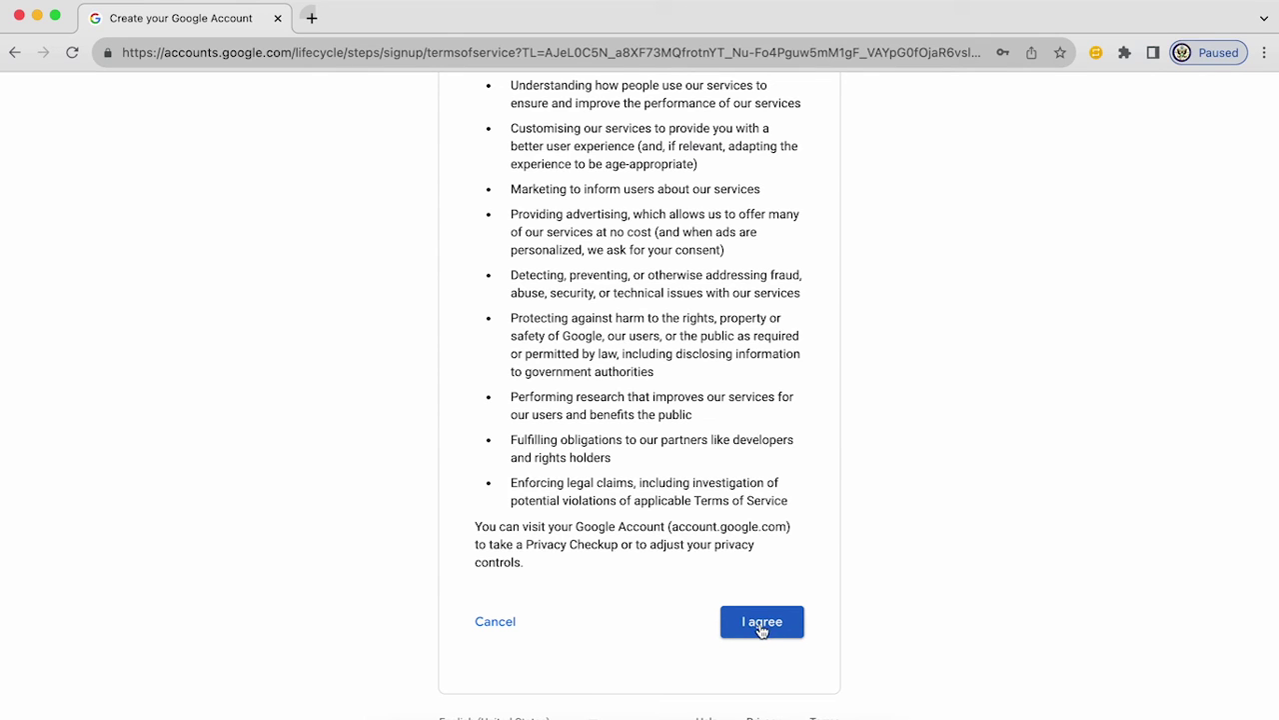
{"action": "left_click", "coordinate": [761, 624]}
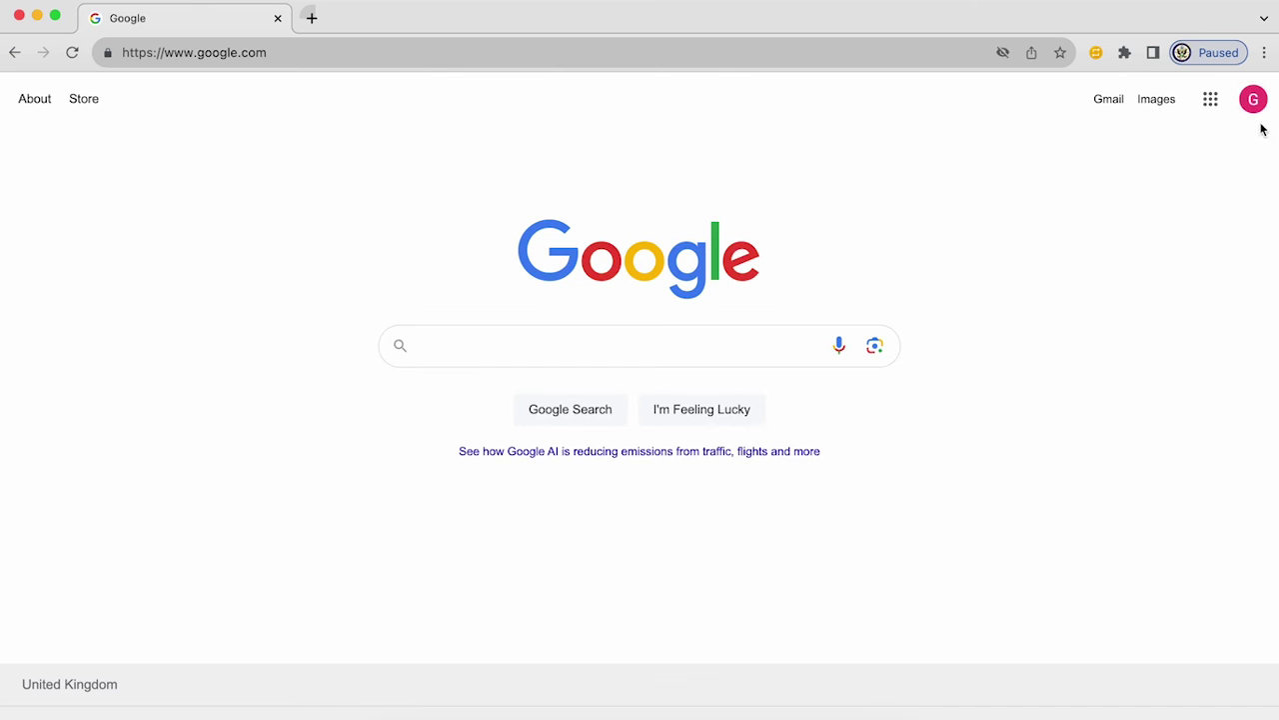
Step: Go to Manage your Google Account from the profile avatar's account panel
{"action": "left_click", "coordinate": [1255, 100]}
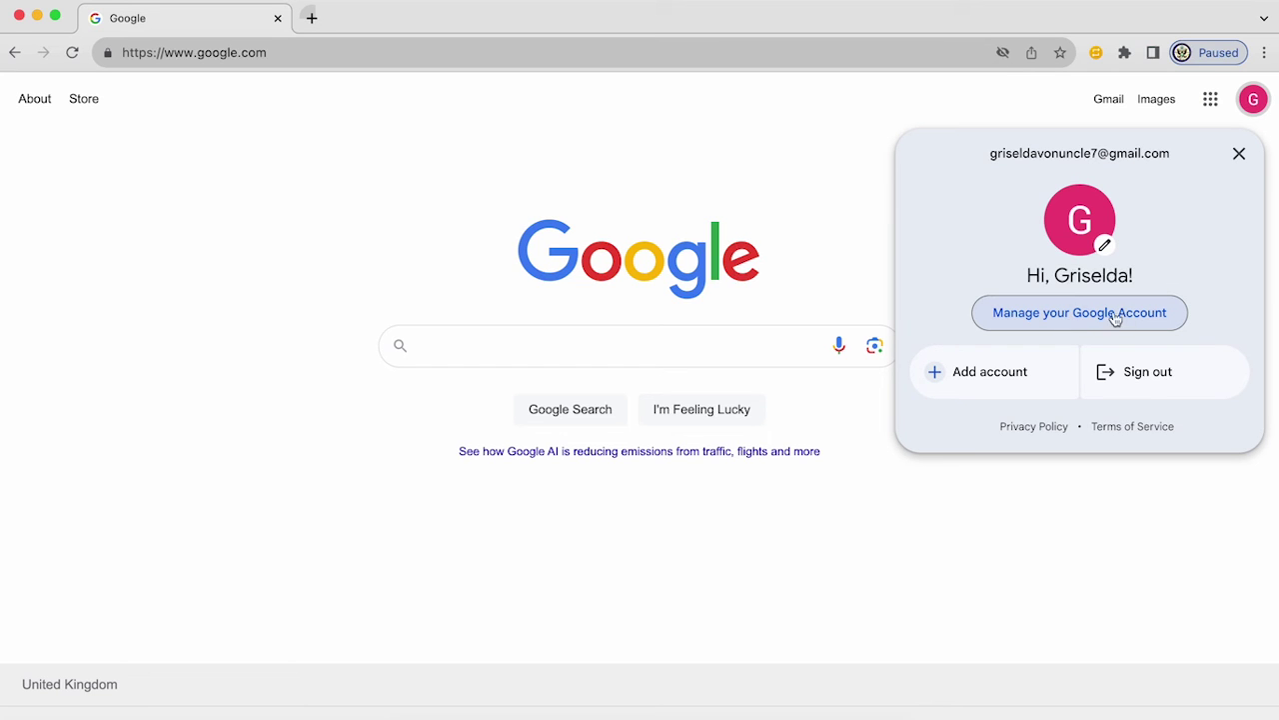
{"action": "left_click", "coordinate": [1080, 315]}
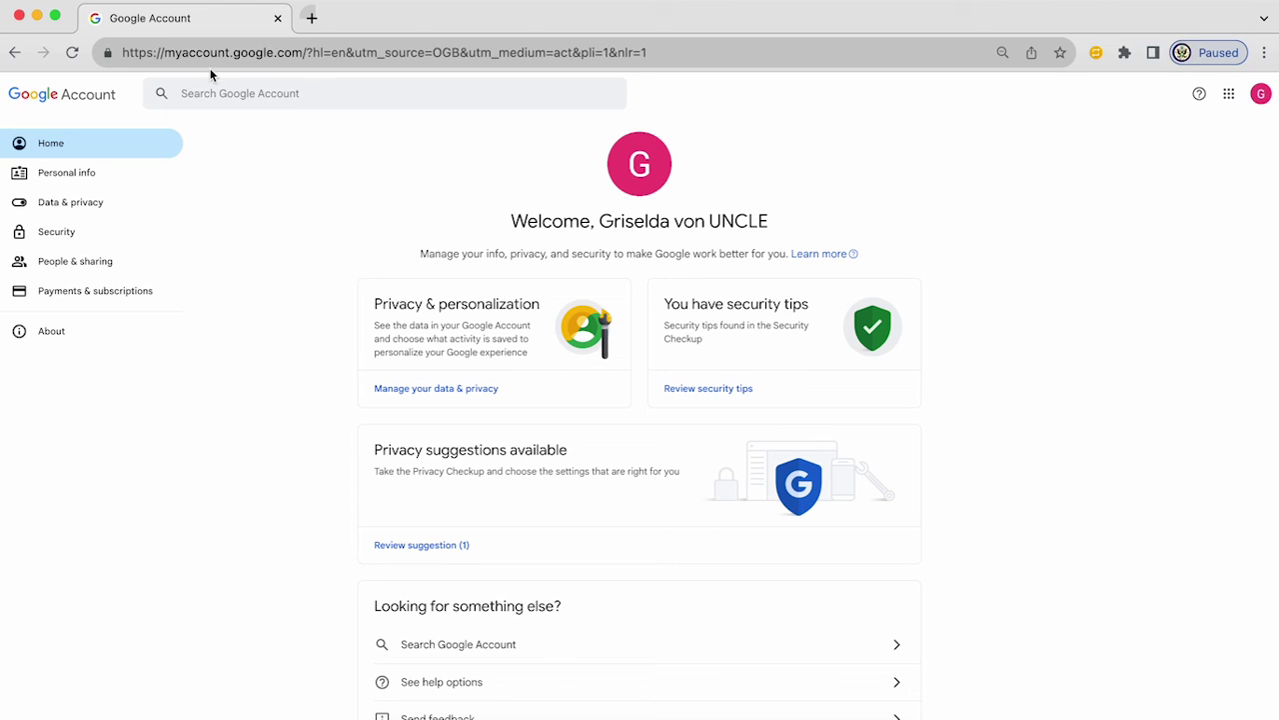
Step: In Security, open the Recovery email entry under How you sign in to Google
{"action": "left_click", "coordinate": [56, 236]}
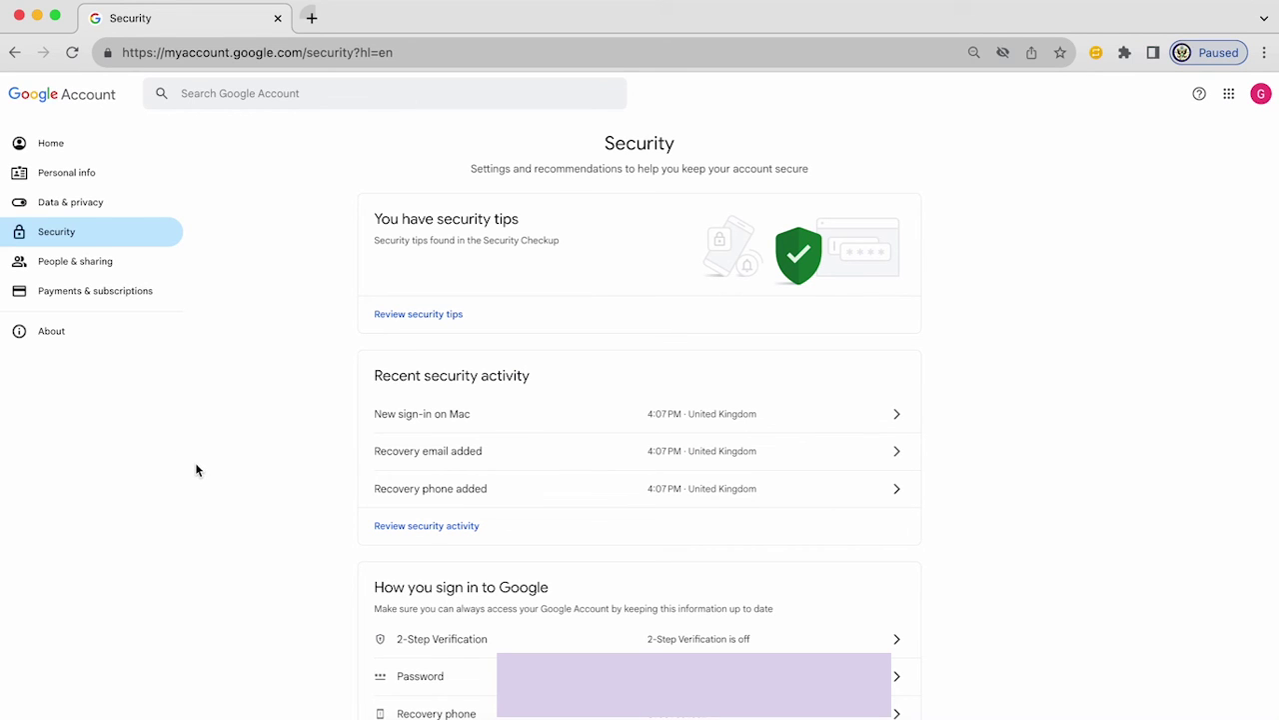
{"action": "scroll", "coordinate": [196, 467], "scroll_direction": "down", "scroll_amount": 3}
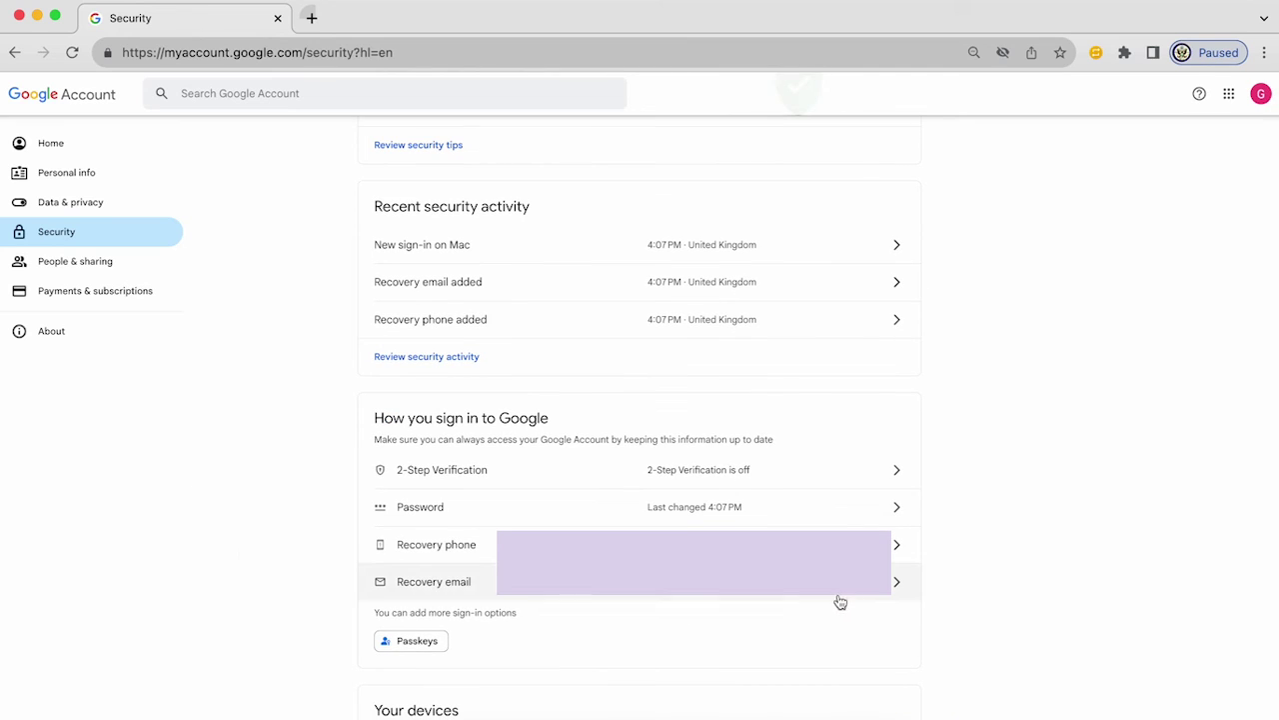
{"action": "left_click", "coordinate": [902, 590]}
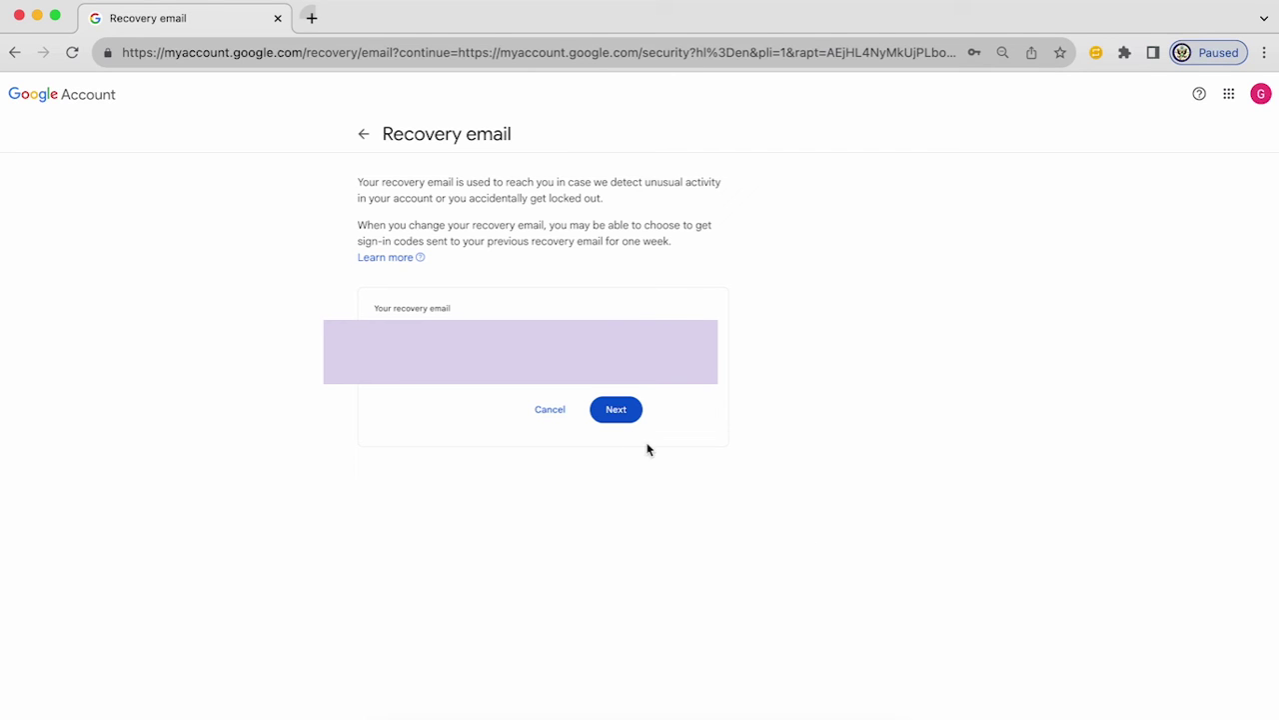
Step: Send a code to the recovery email, enter the emailed code to verify, and return to Security
{"action": "left_click", "coordinate": [616, 418]}
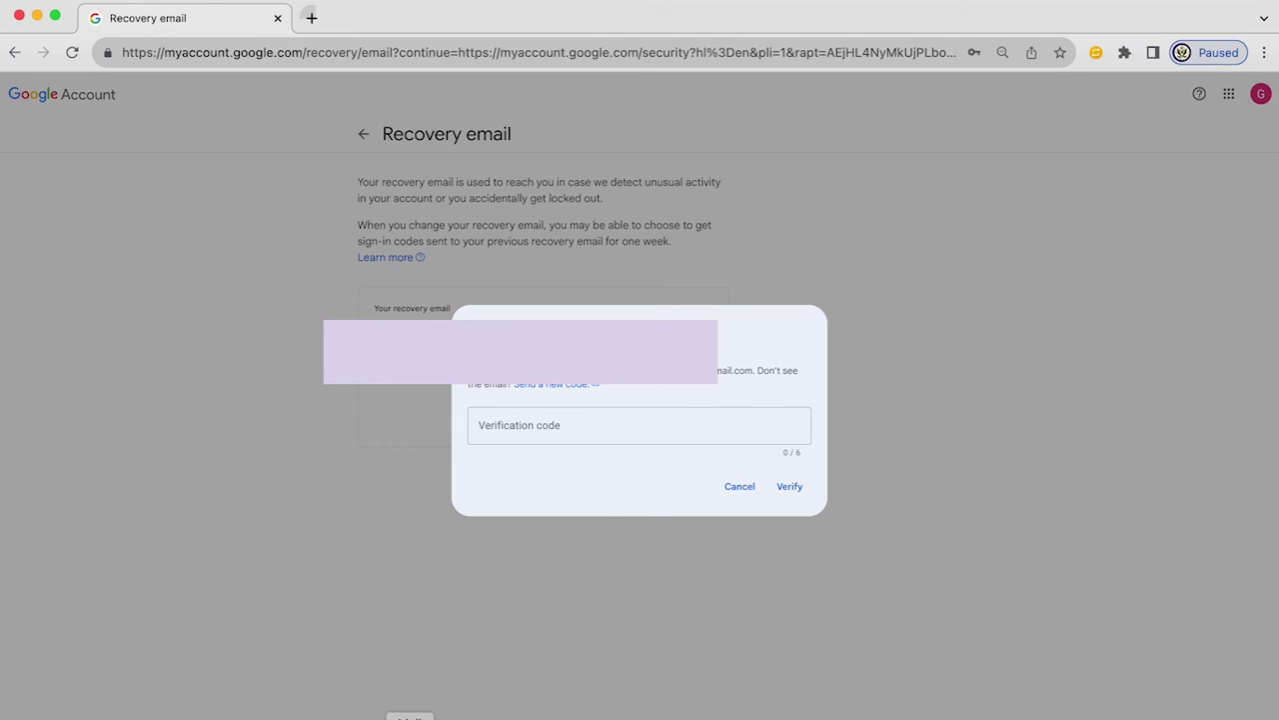
{"action": "left_click", "coordinate": [536, 426]}
{"action": "left_click", "coordinate": [788, 497]}
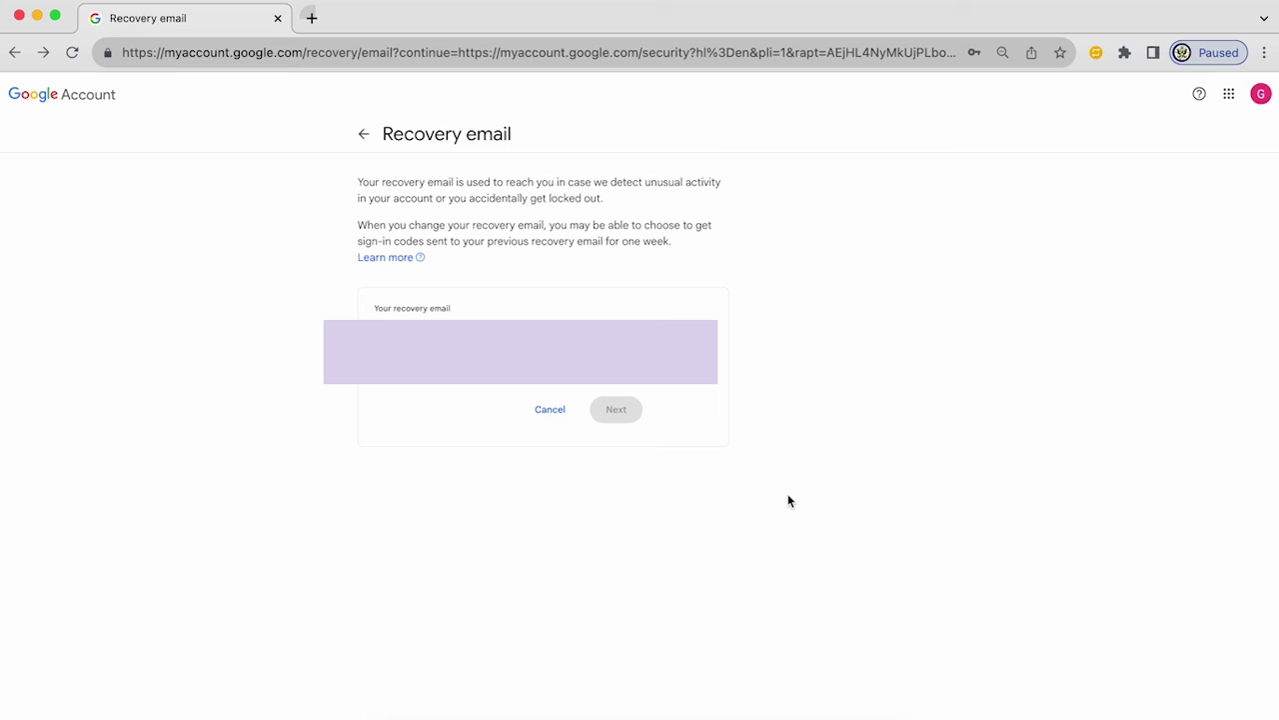
{"action": "left_click", "coordinate": [362, 134]}
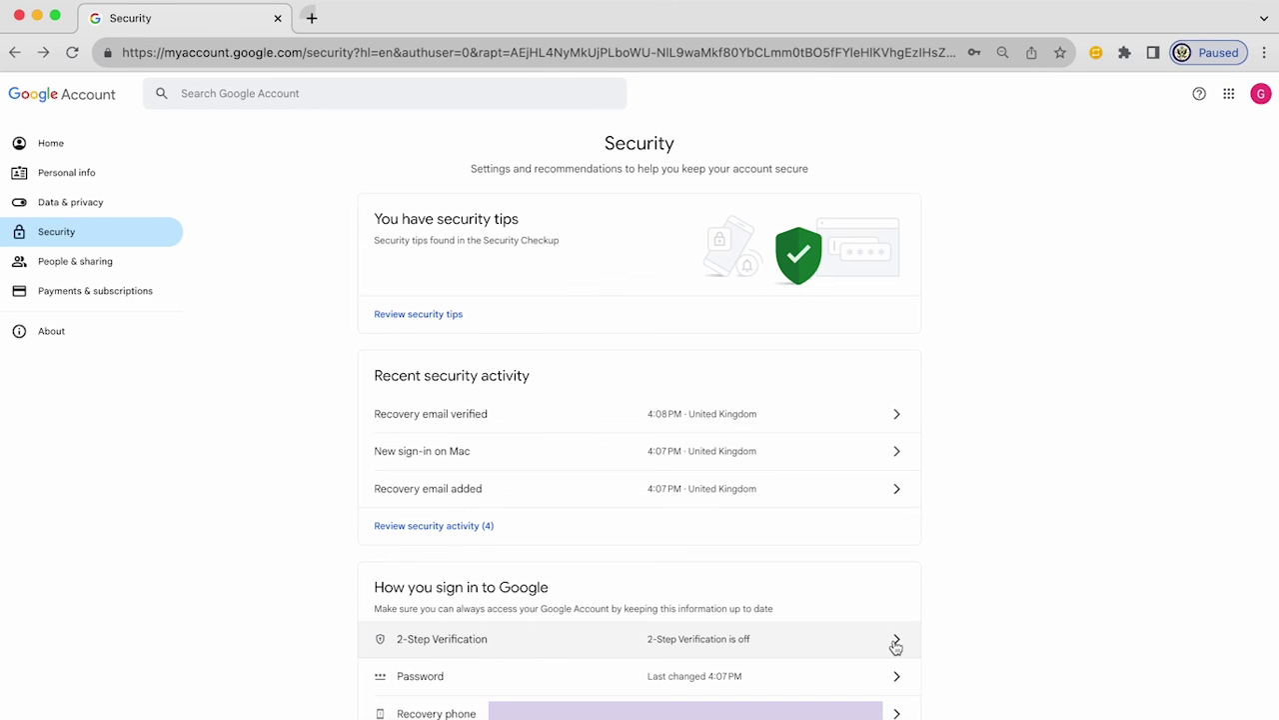
Step: Set up 2-Step Verification with a texted code to the phone number and turn it on
{"action": "left_click", "coordinate": [896, 642]}
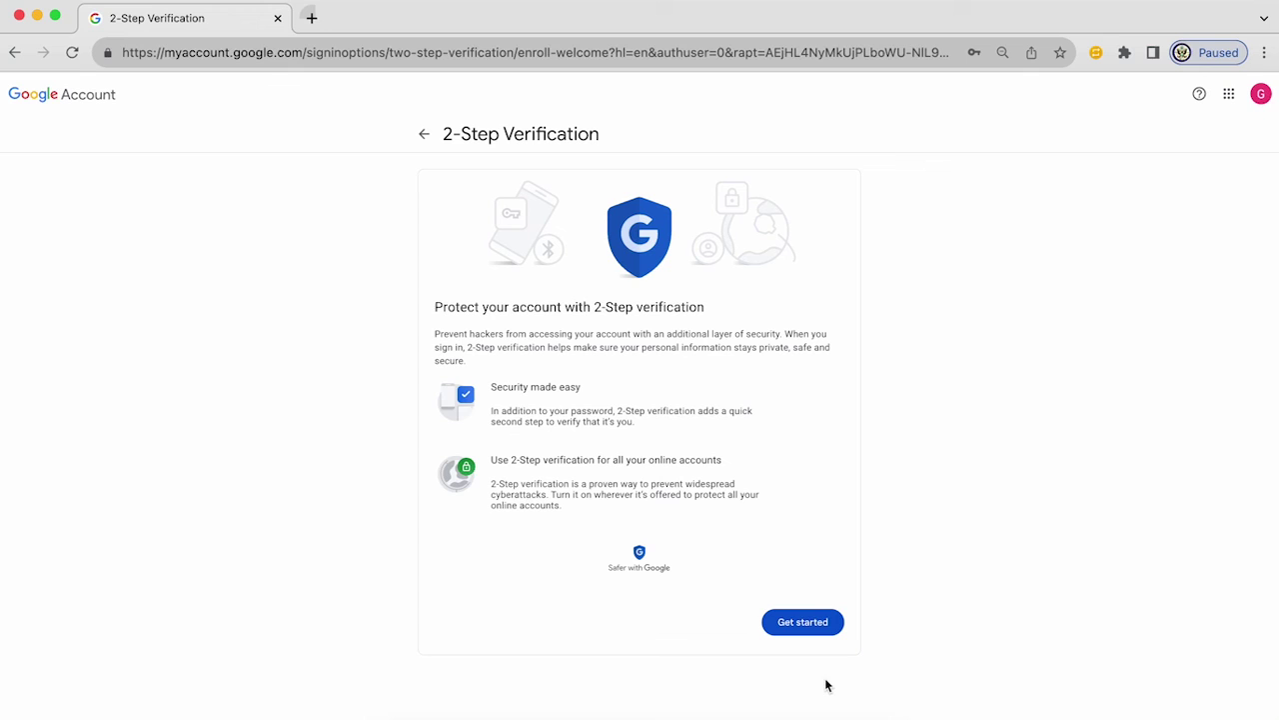
{"action": "left_click", "coordinate": [810, 628]}
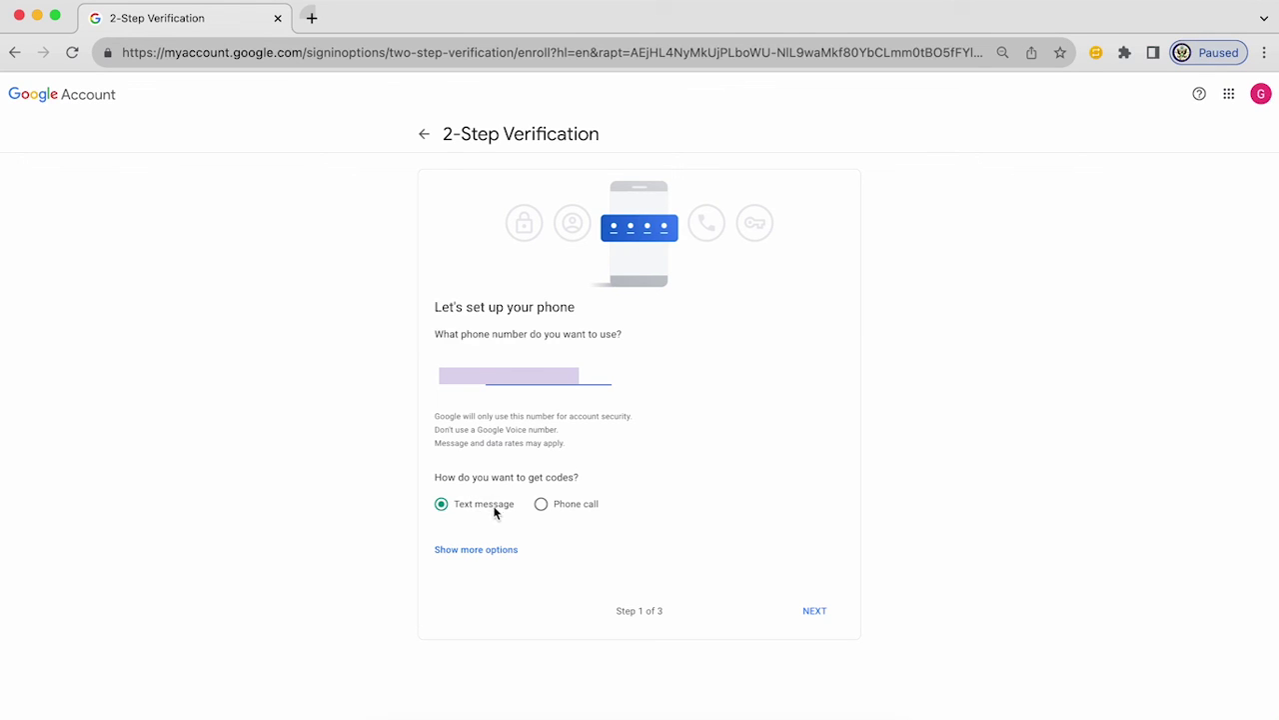
{"action": "left_click", "coordinate": [815, 615]}
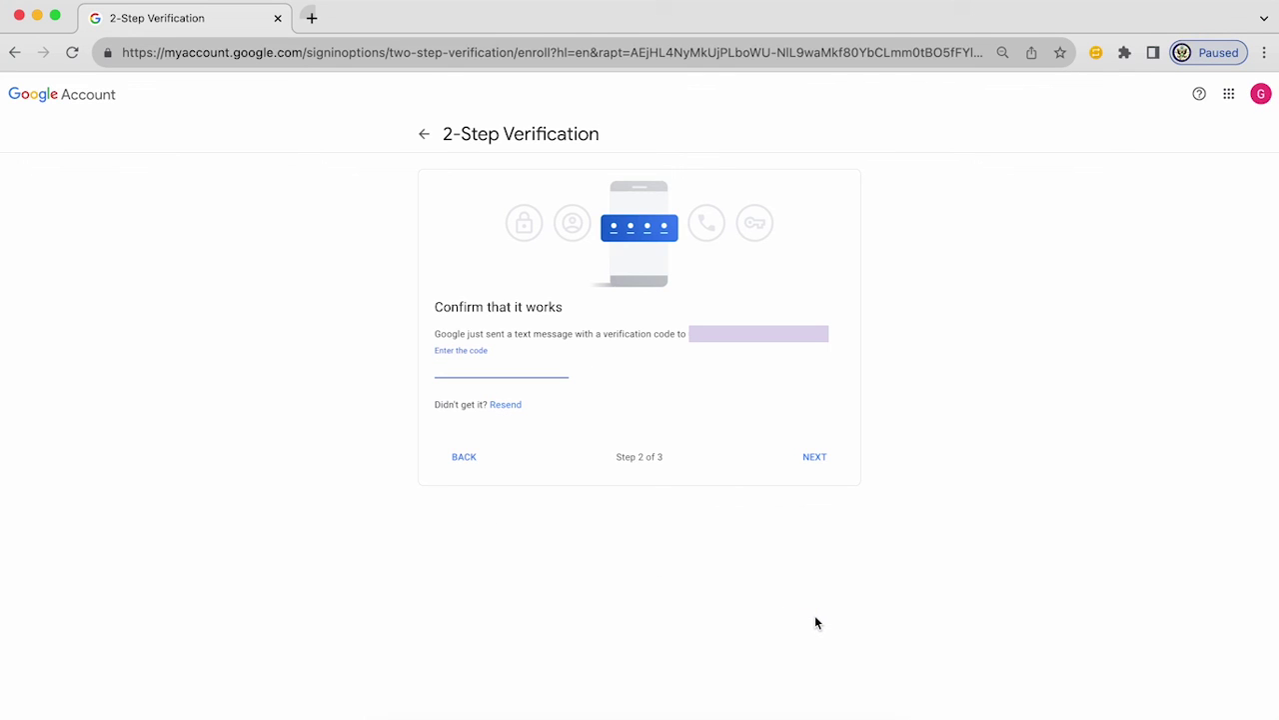
{"action": "key", "text": "super+v"}
{"action": "left_click", "coordinate": [821, 459]}
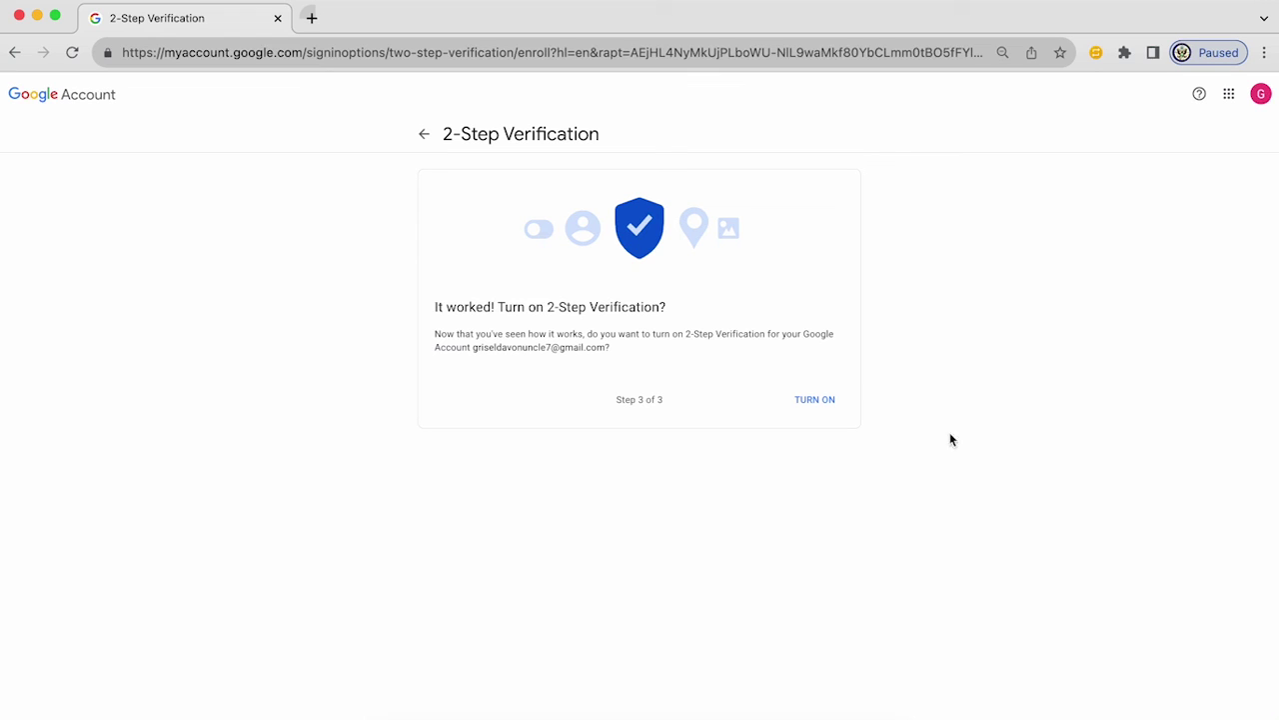
{"action": "left_click", "coordinate": [813, 400]}
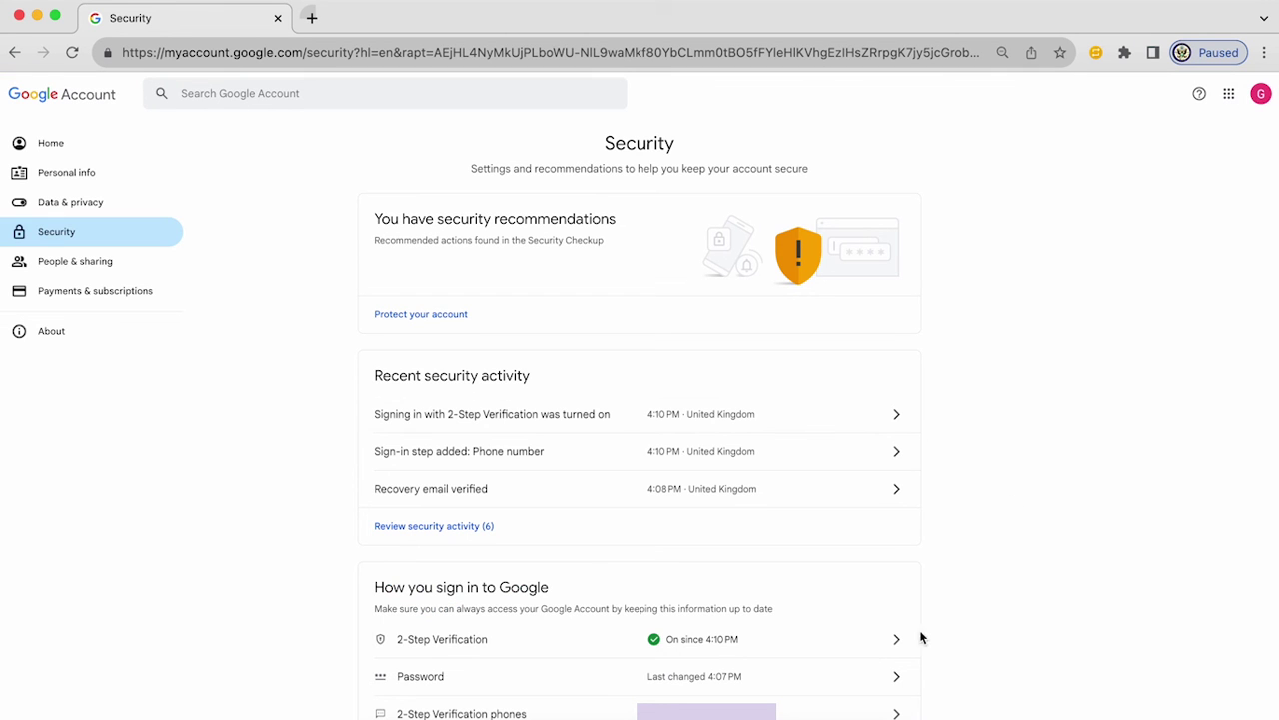
Step: Open the 2-Step Verification settings and go to Backup codes under Add more second steps
{"action": "left_click", "coordinate": [899, 640]}
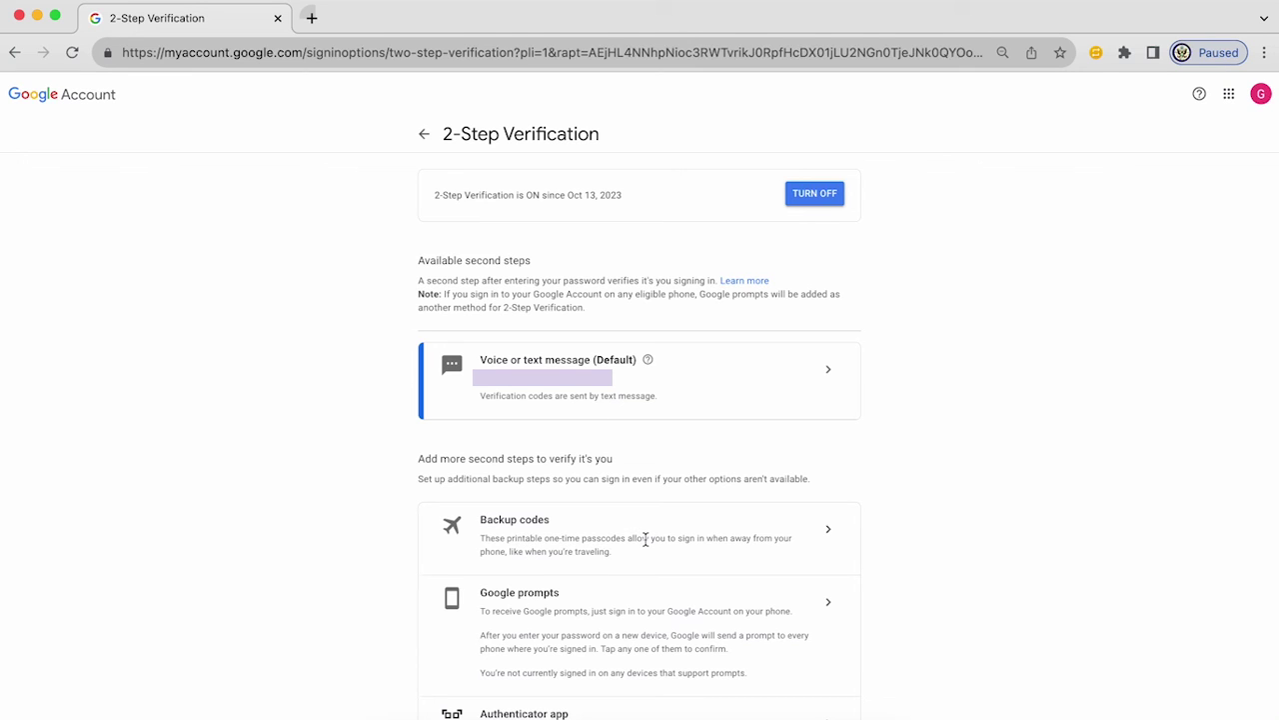
{"action": "left_click", "coordinate": [828, 537]}
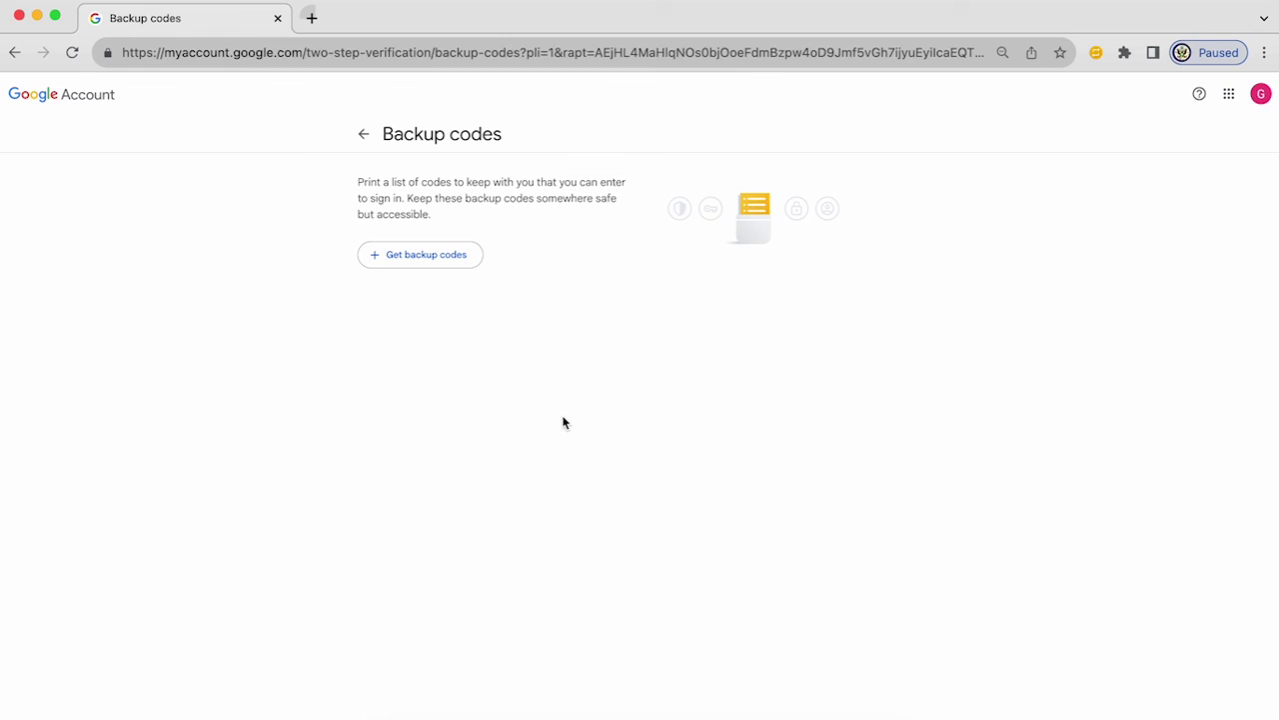
Step: Get ten backup codes and download them as a 388 B text file
{"action": "left_click", "coordinate": [440, 268]}
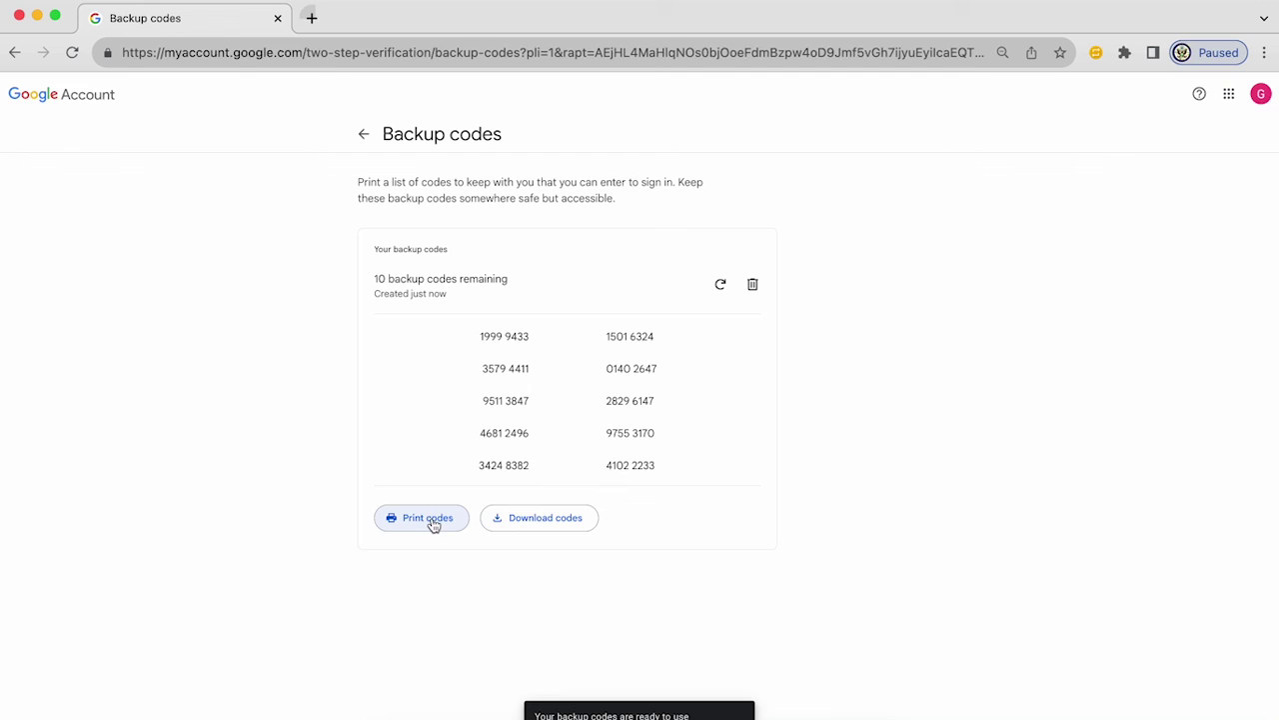
{"action": "left_click", "coordinate": [540, 522]}
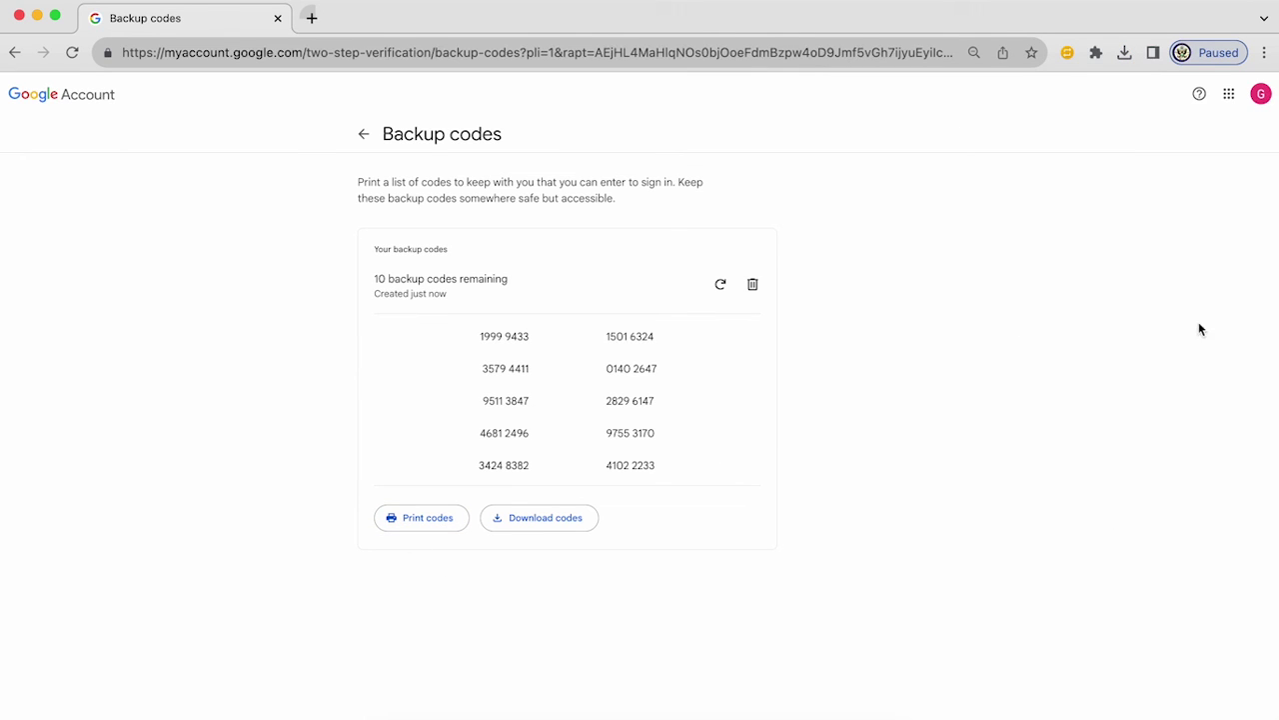
Step: Open Recommended actions from the account panel, launching Security Checkup in a new tab
{"action": "left_click", "coordinate": [1262, 97]}
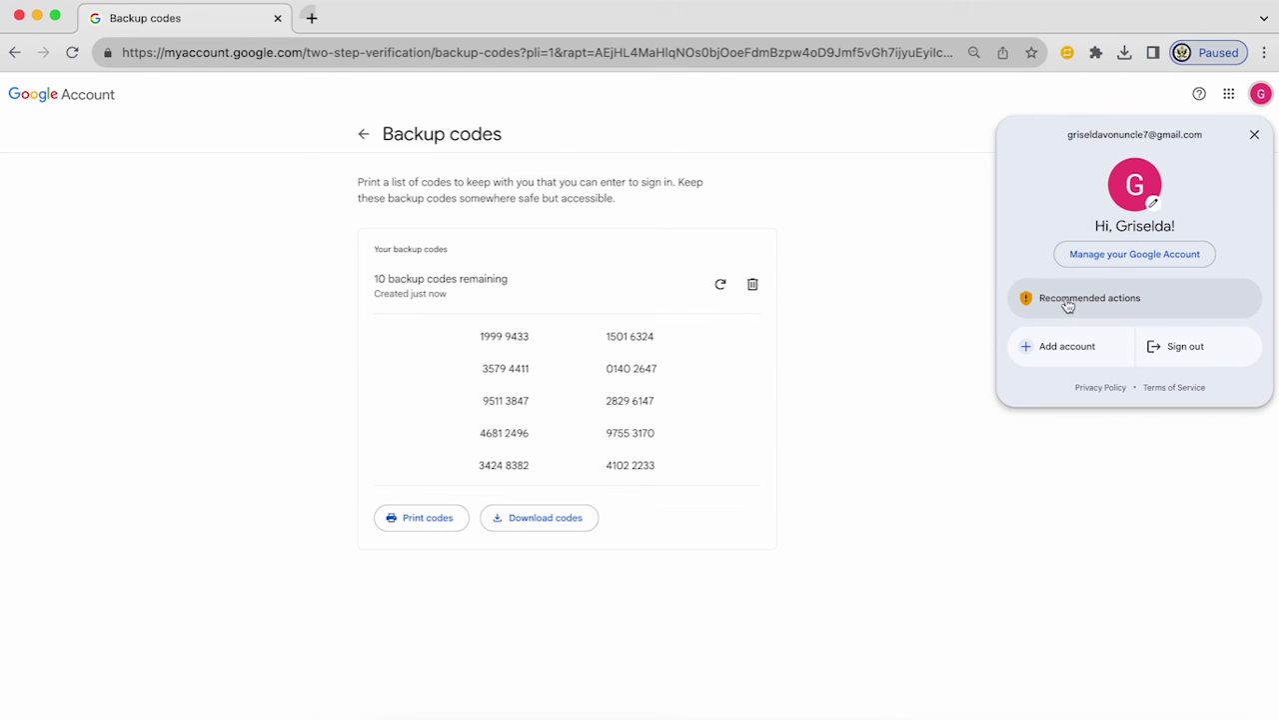
{"action": "left_click", "coordinate": [1115, 302]}
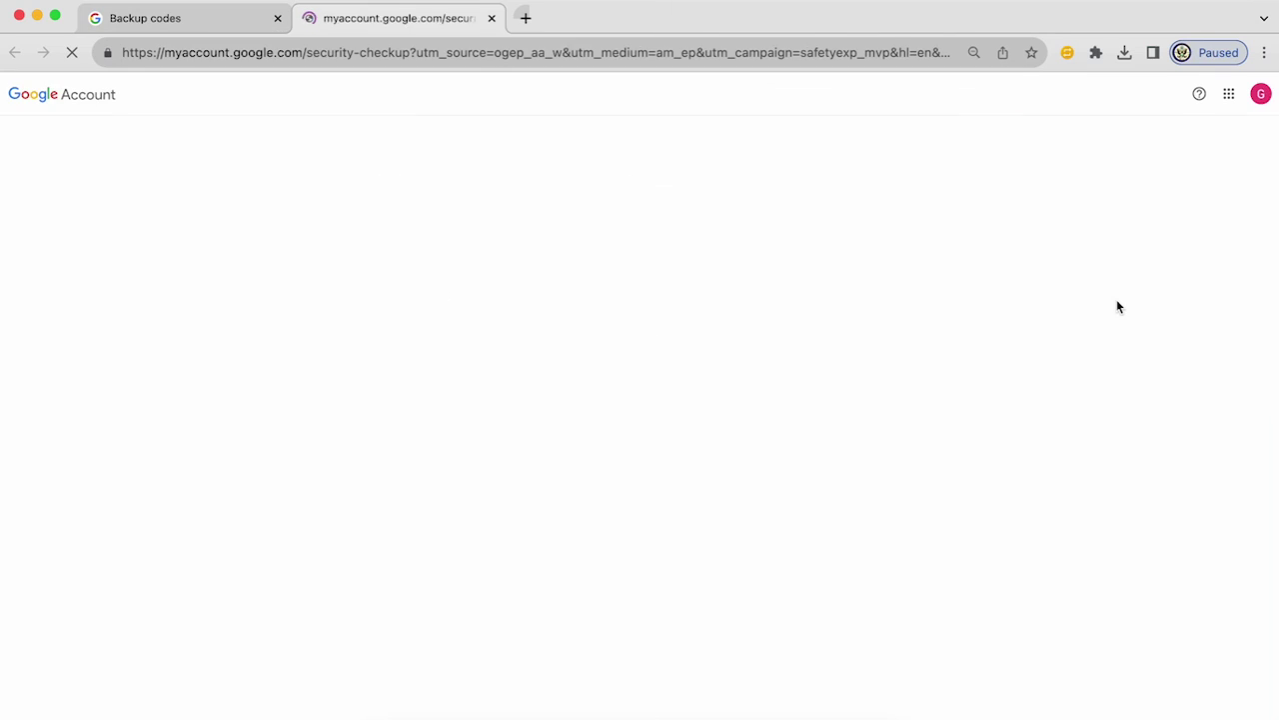